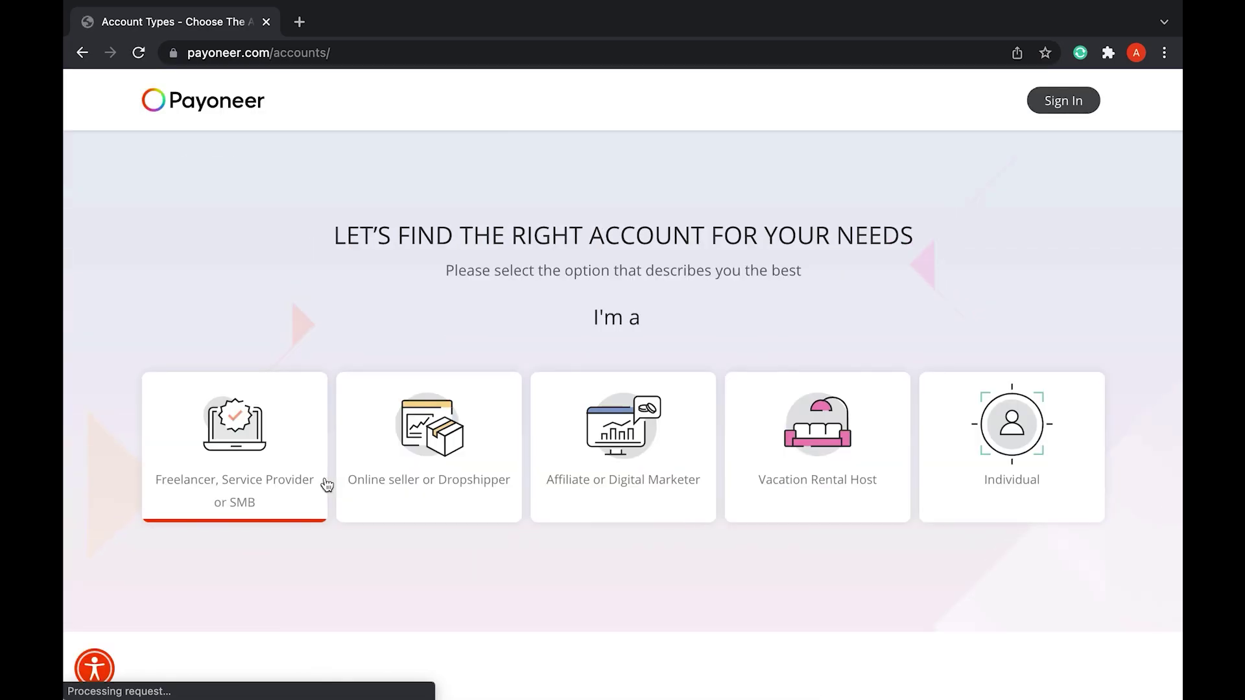
Answer the account quiz: Freelancer/Service Provider, paid by international clients, under $10,000 monthly
scroll(328, 485, "down", 2)
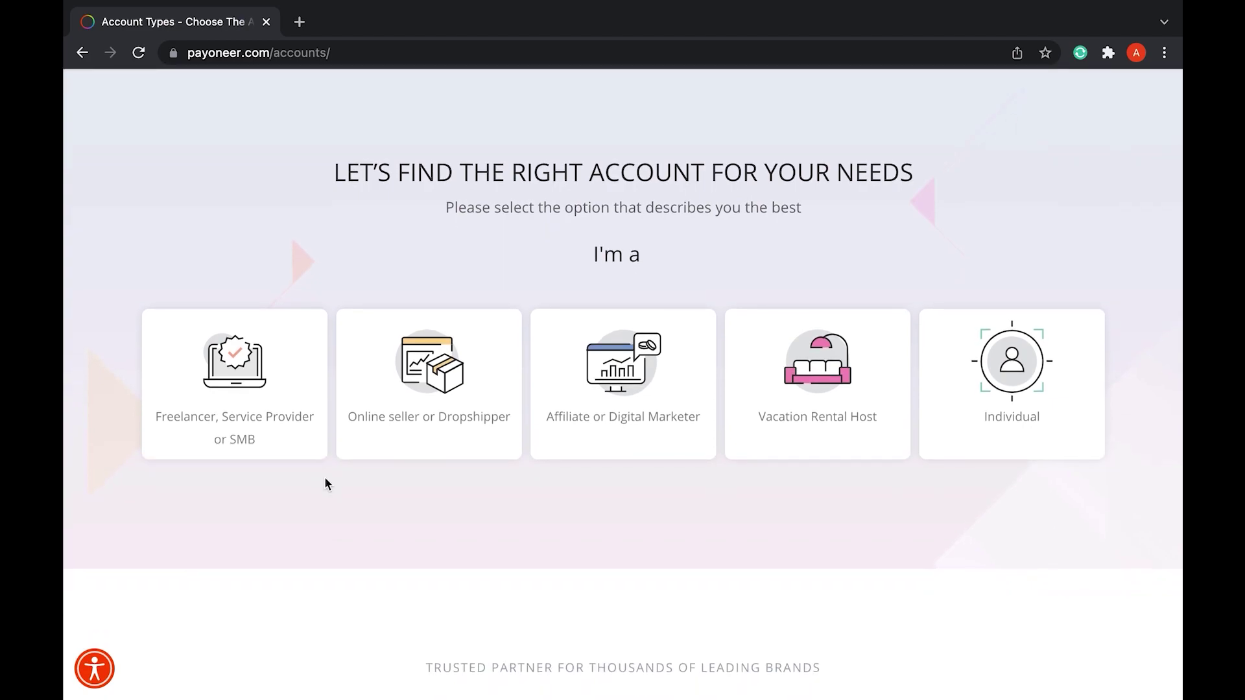
left_click(271, 408)
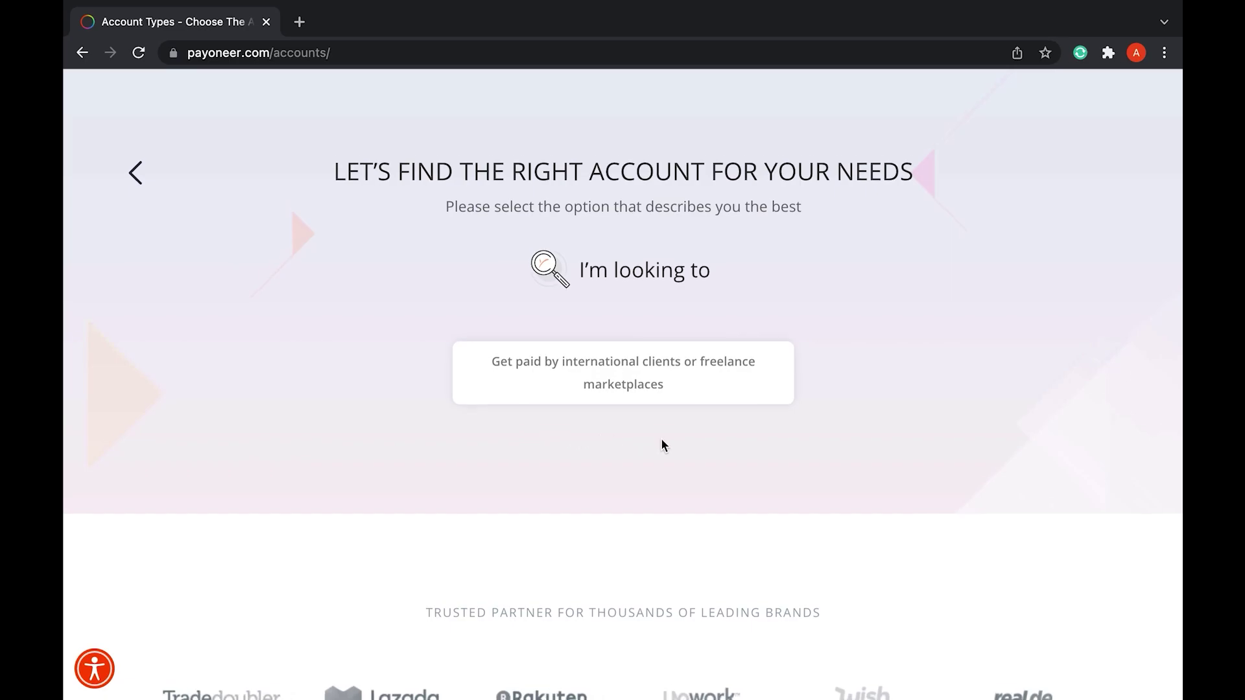
scroll(663, 445, "down", 2)
scroll(663, 445, "up", 3)
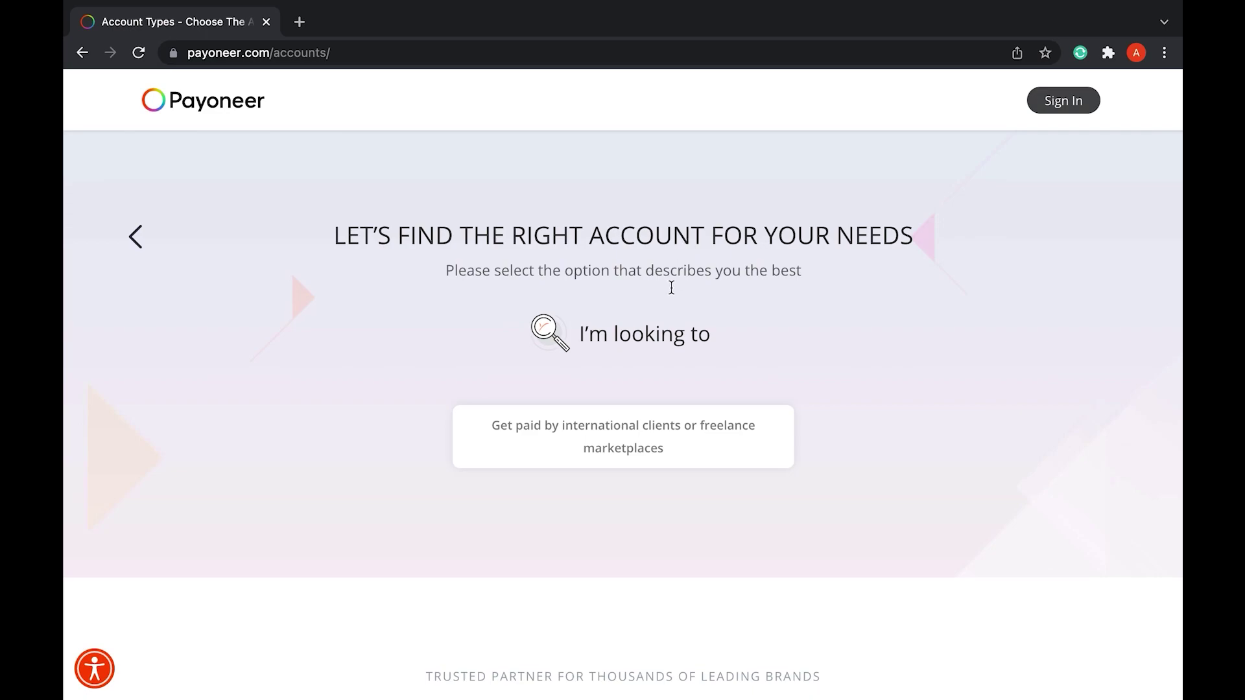
left_click(610, 457)
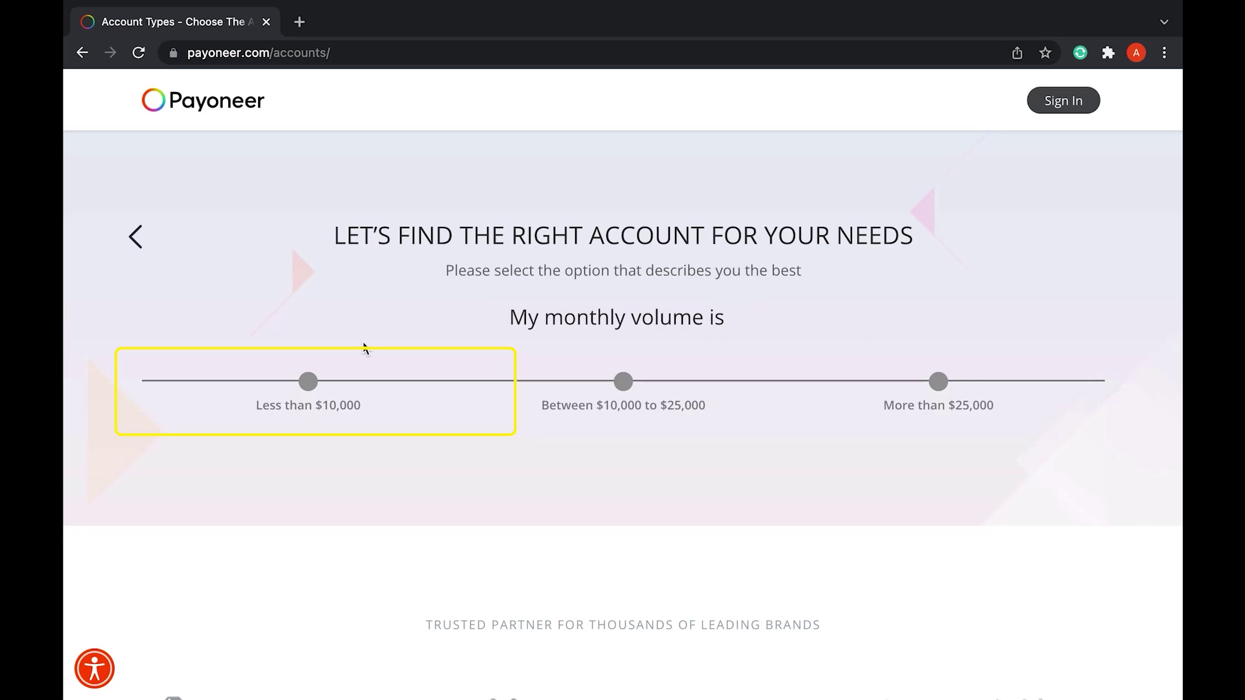
left_click(310, 389)
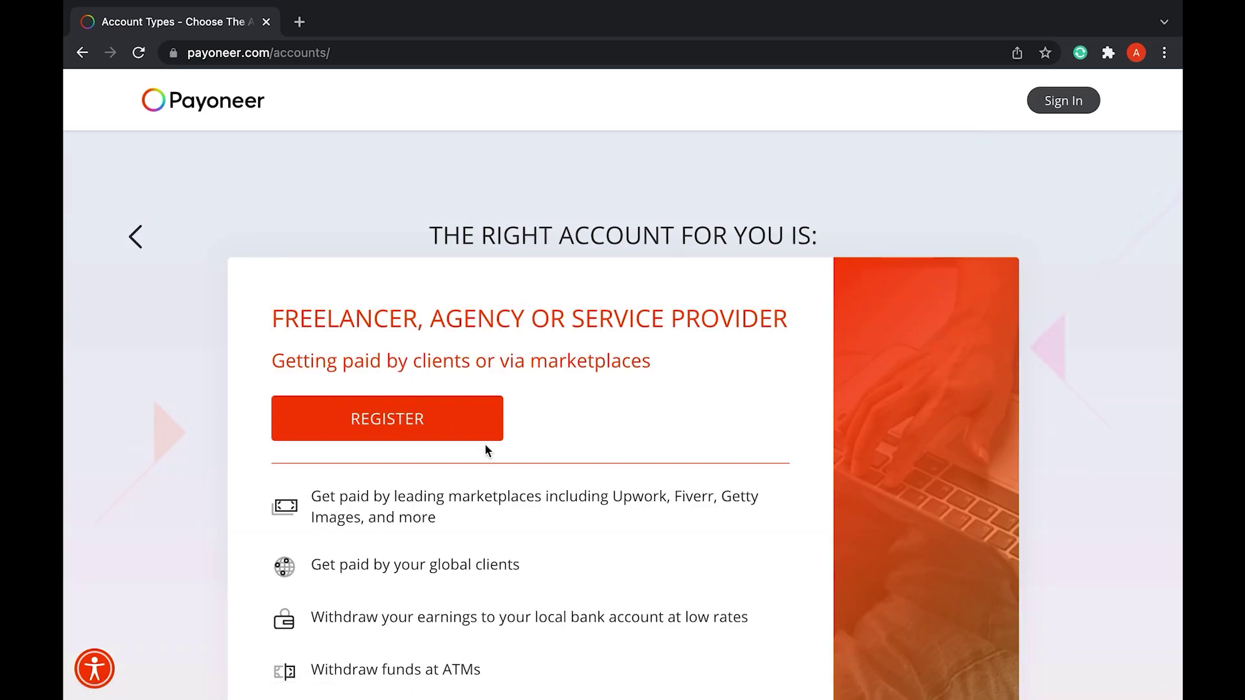
scroll(486, 447, "down", 3)
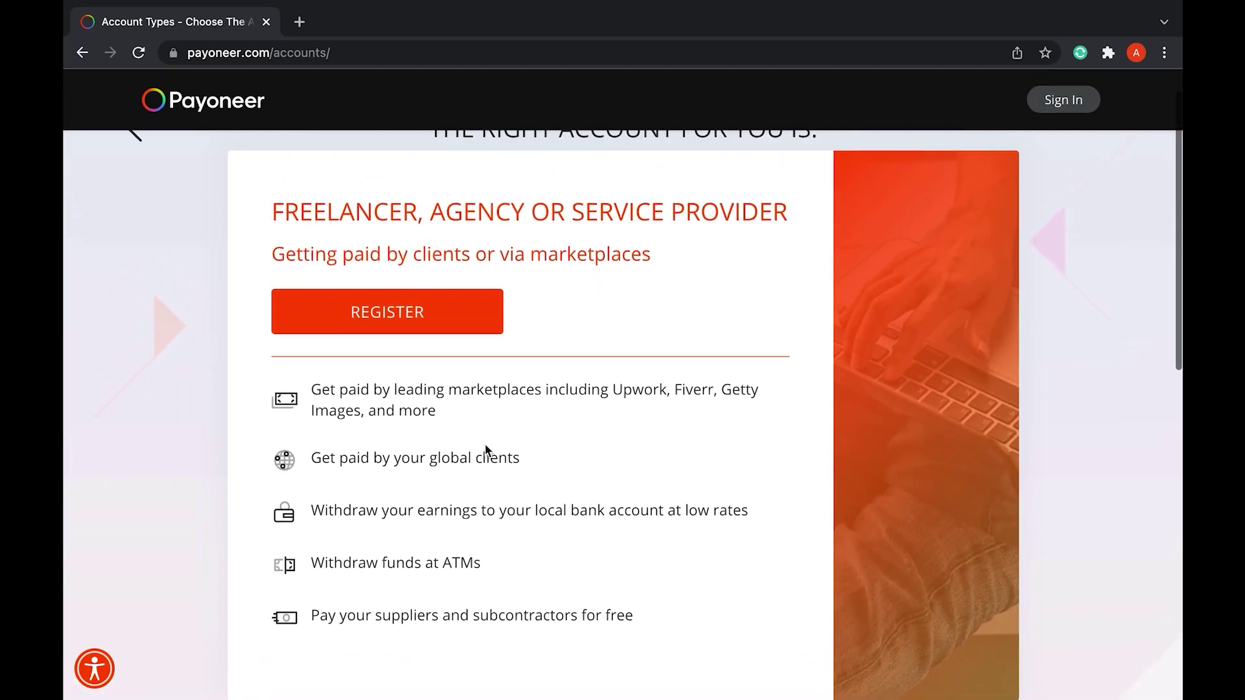
scroll(486, 447, "up", 2)
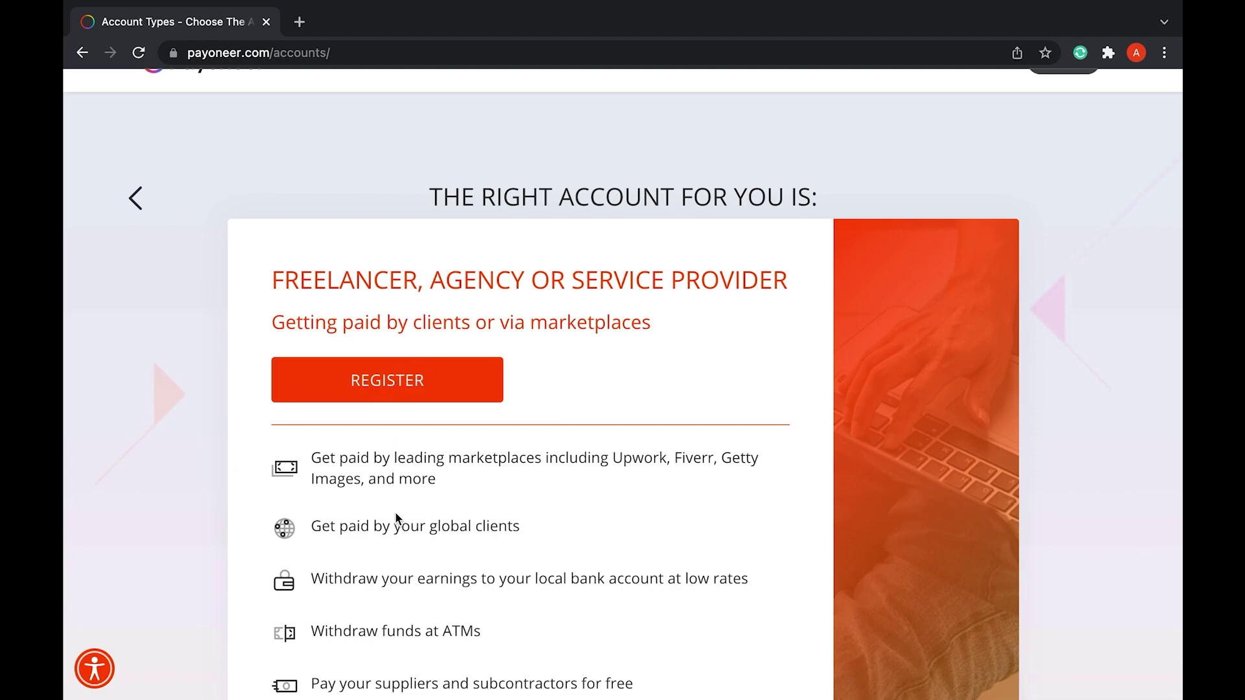
scroll(395, 512, "down", 4)
scroll(395, 512, "up", 4)
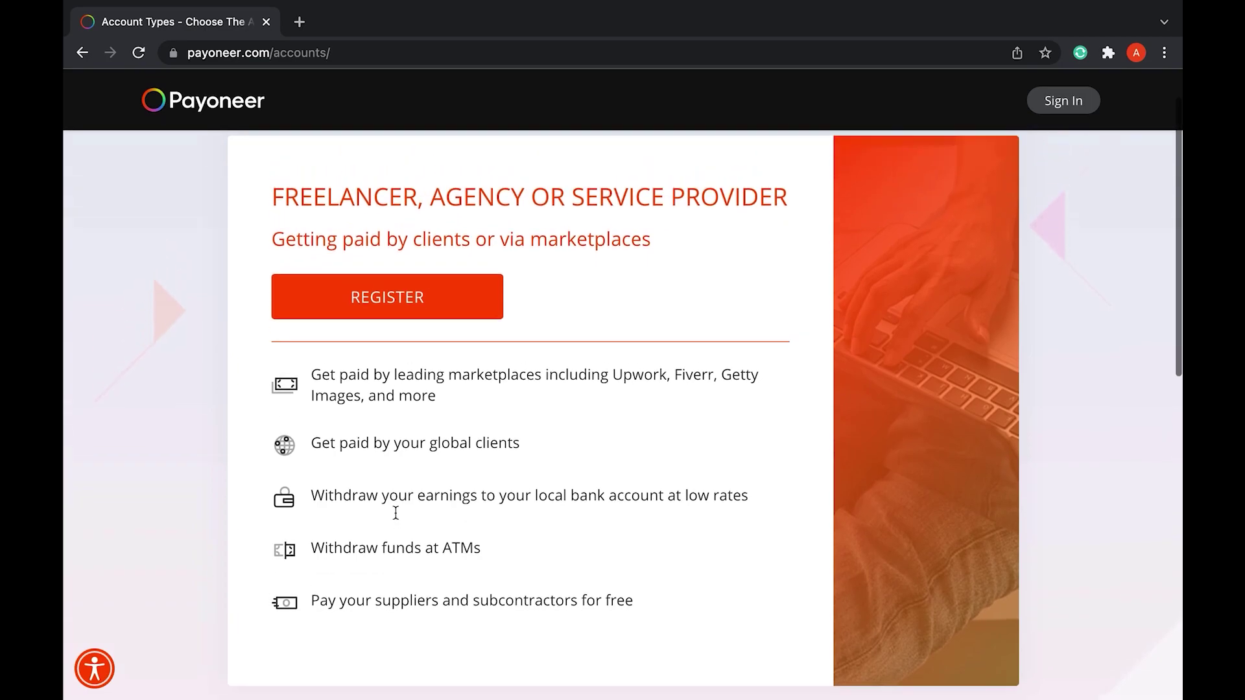
Start registration as an individual and enter the first and last name
left_click(410, 381)
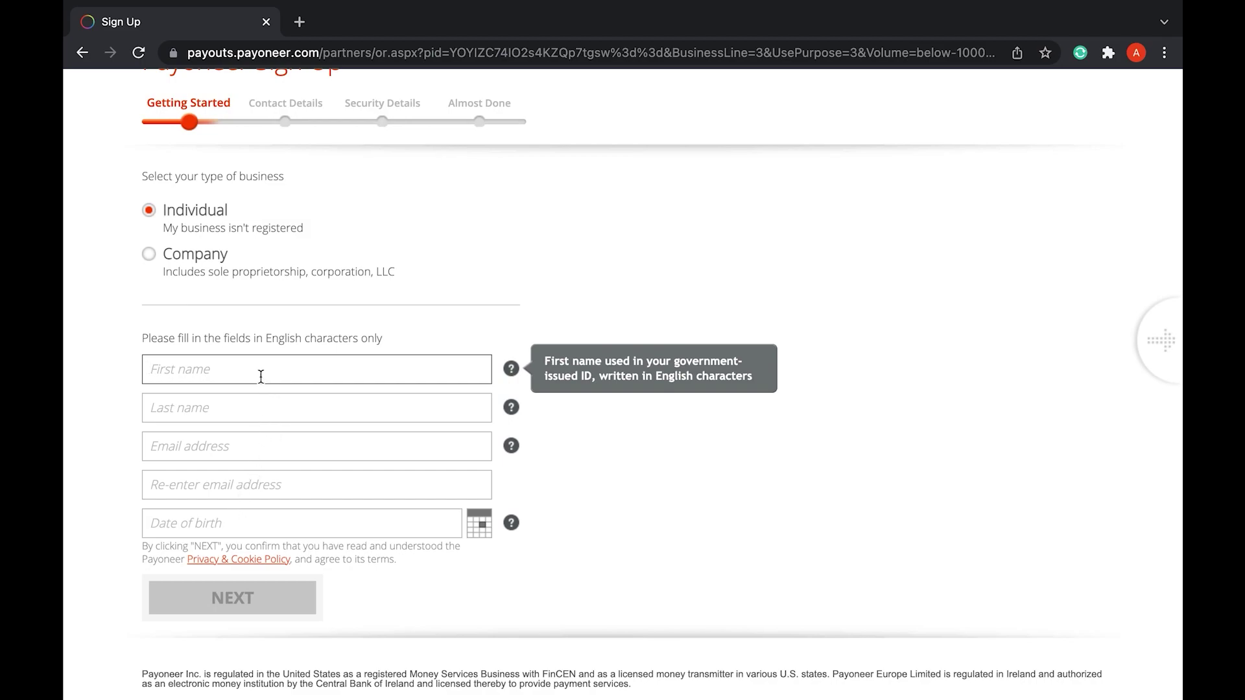
key("Tab")
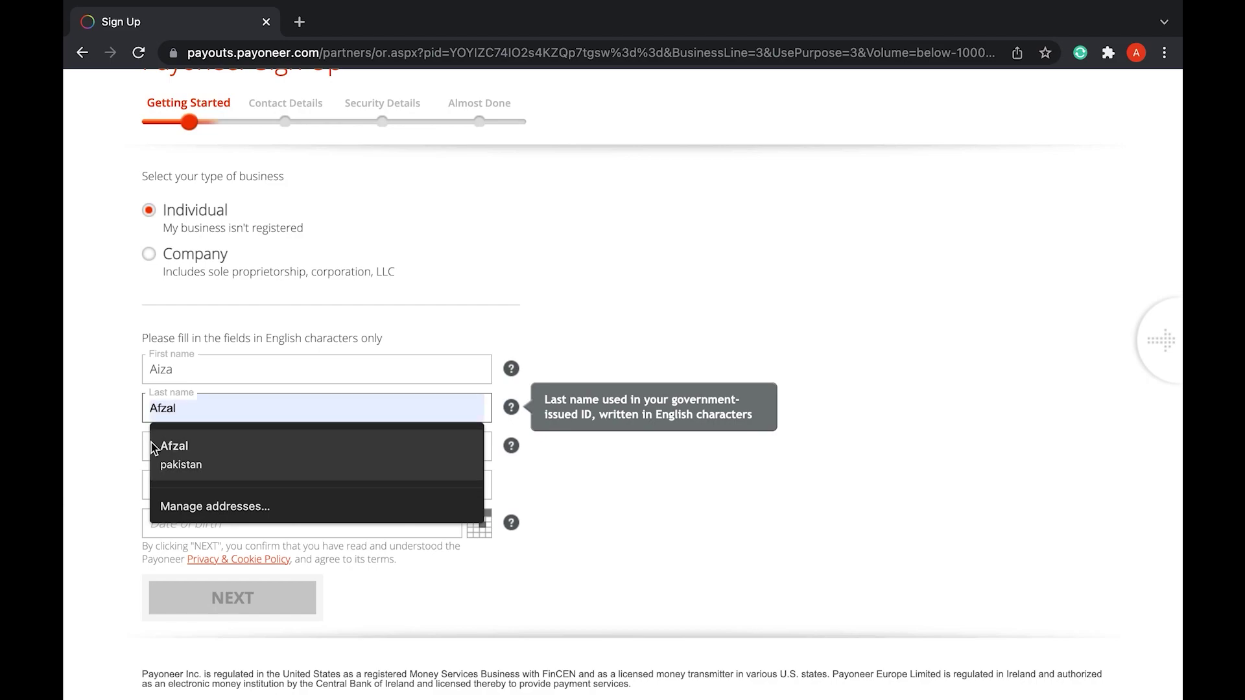
Fill in the e-mail, re-entered e-mail and date of birth, then submit Getting Started
key("Escape")
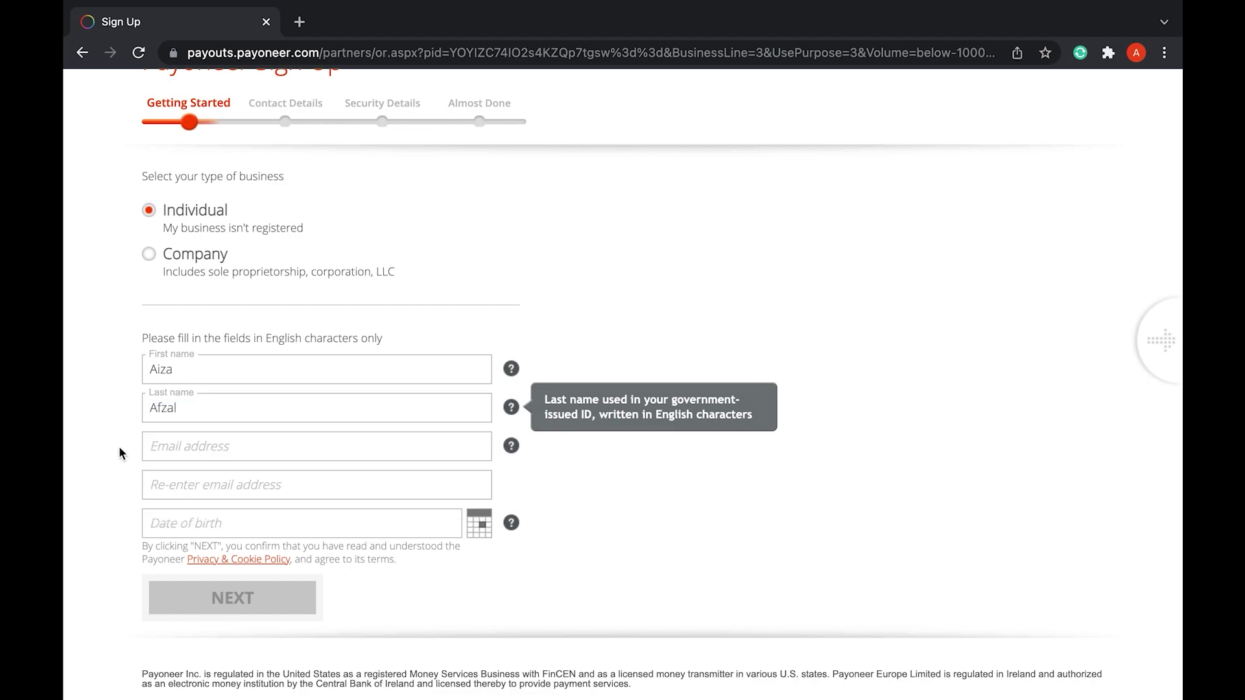
left_click(182, 448)
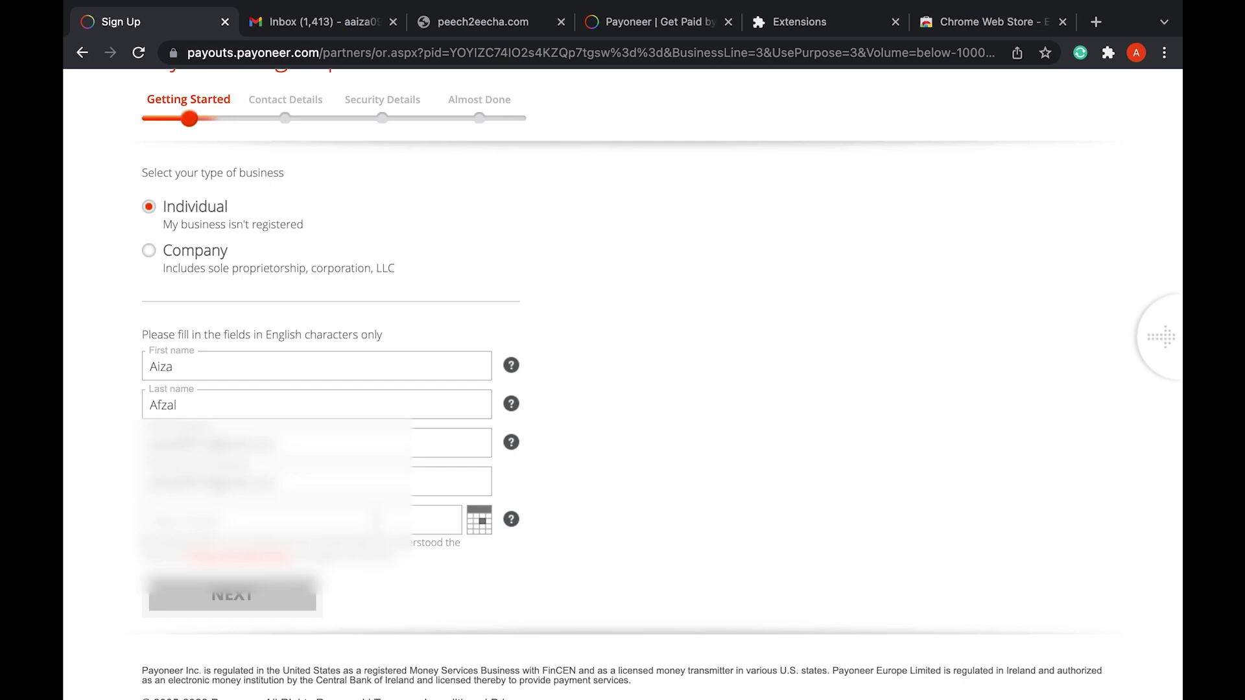
key("Tab")
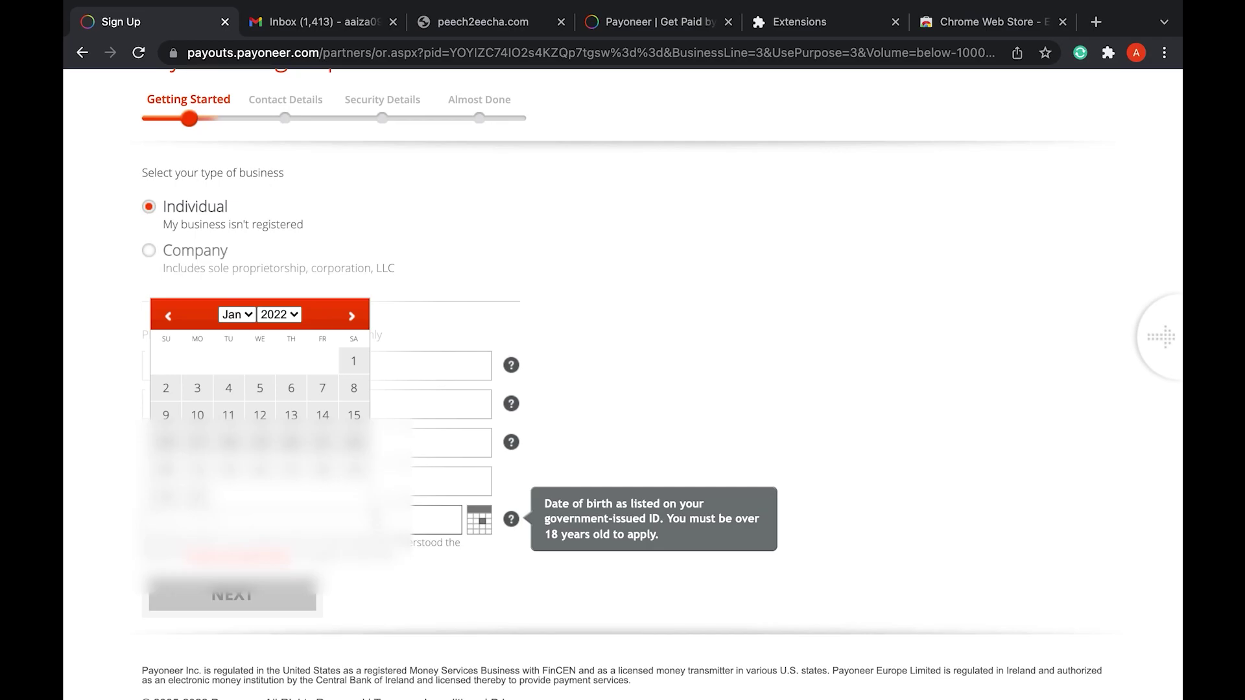
scroll(623, 382, "down", 1)
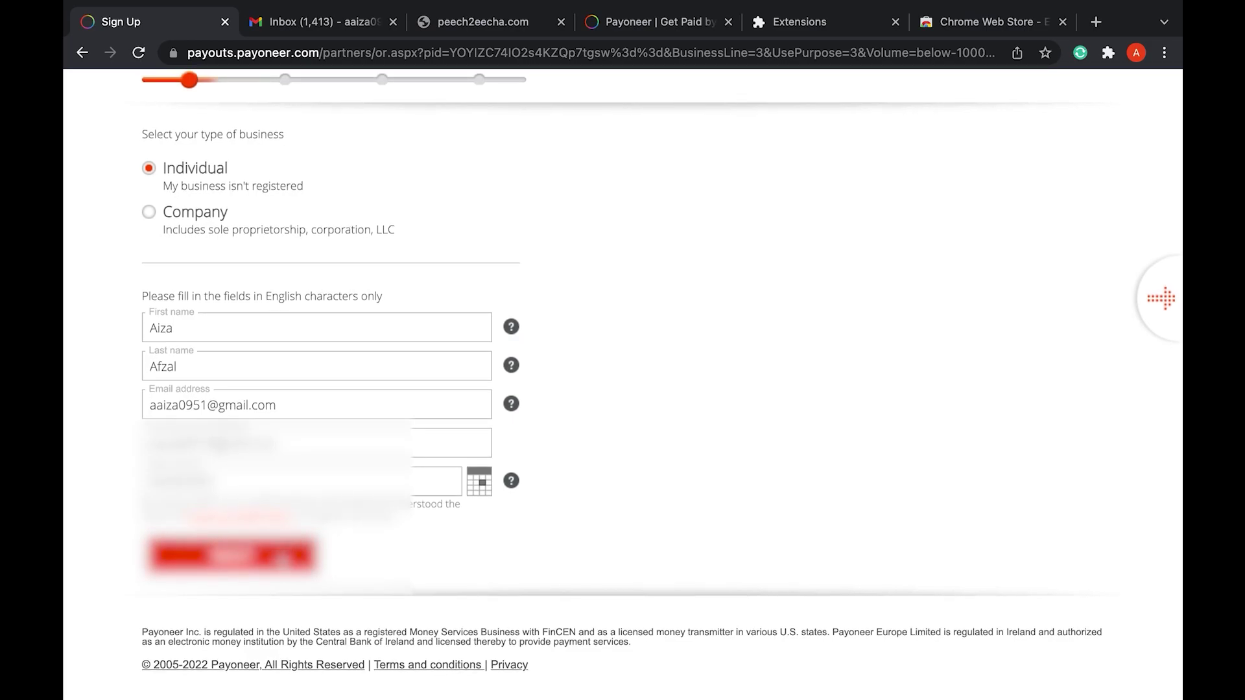
left_click(281, 558)
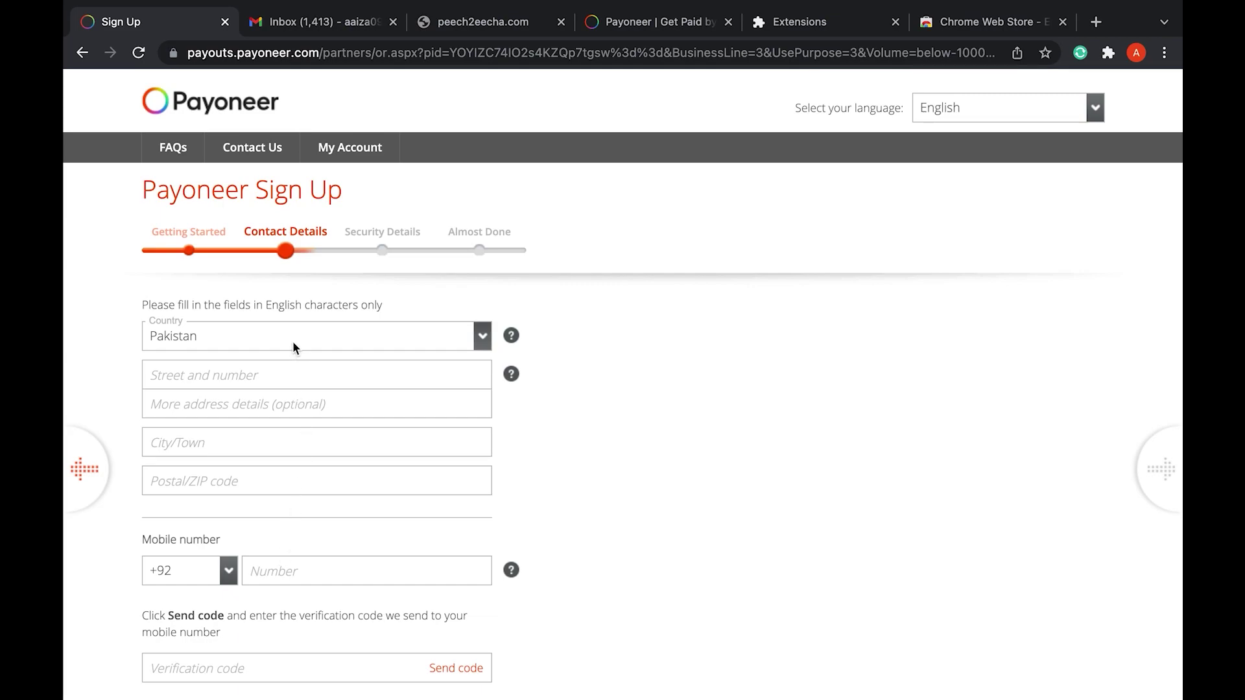
Fill the street address and mobile number from a saved autofill entry
left_click(278, 371)
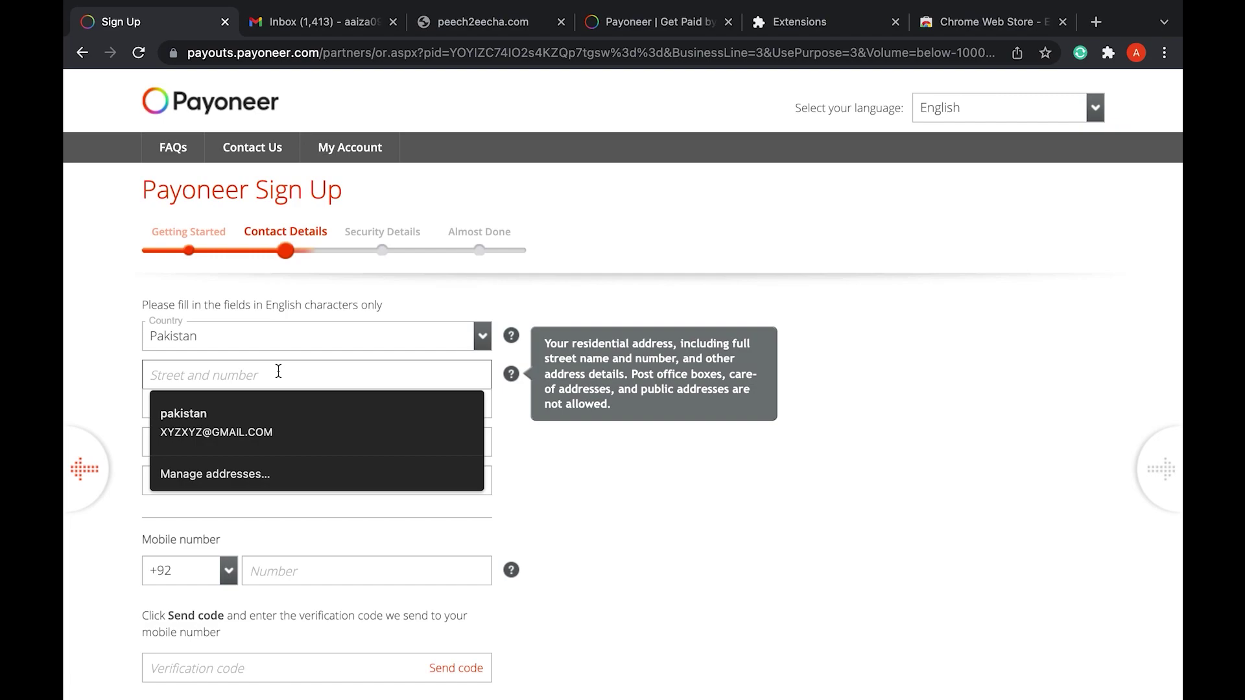
left_click(551, 440)
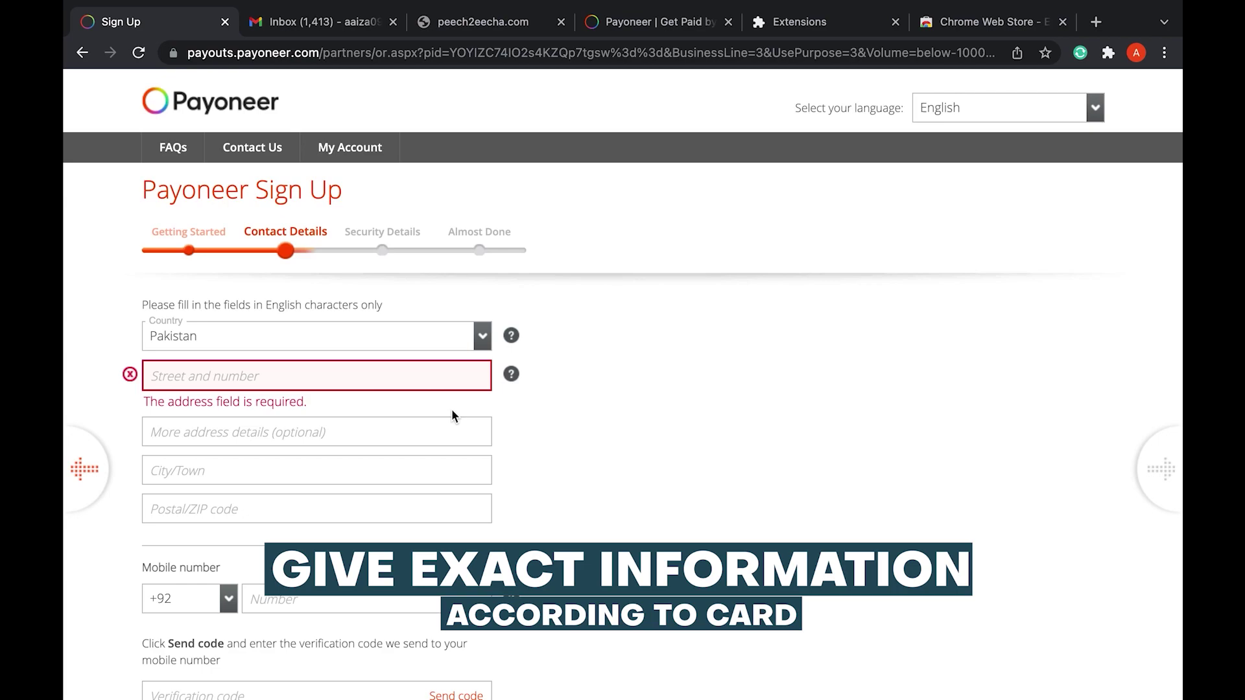
left_click(433, 370)
key("Escape")
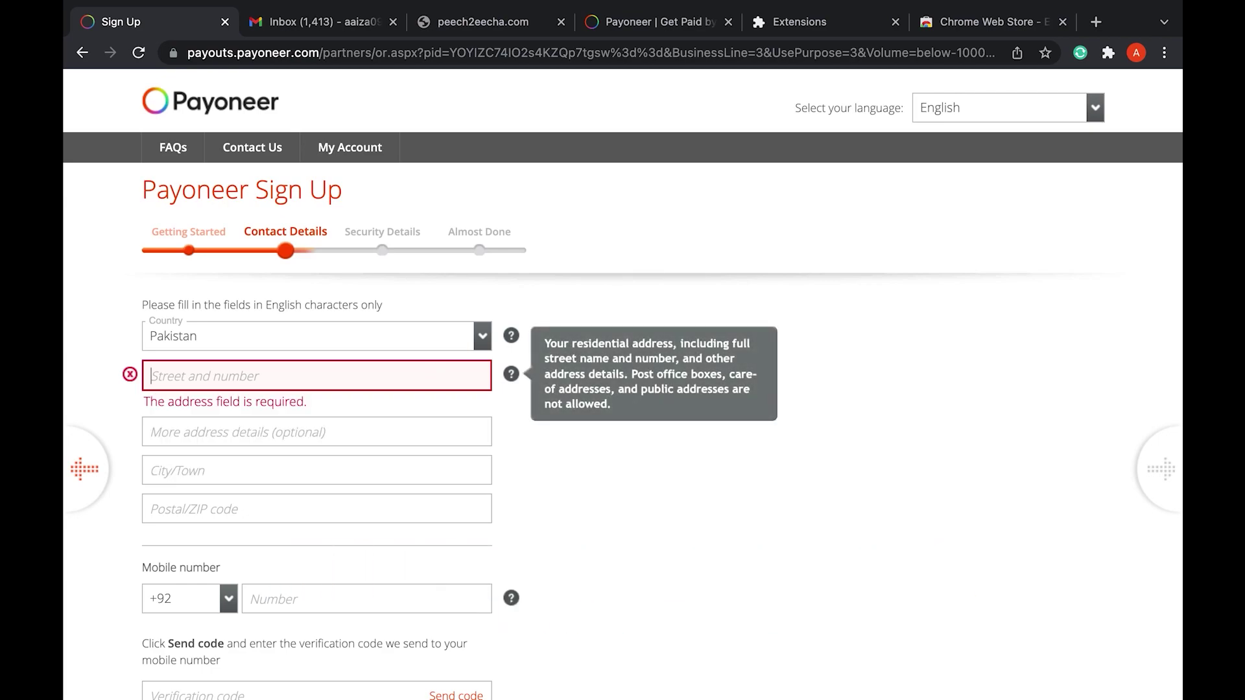
left_click(429, 379)
left_click(481, 446)
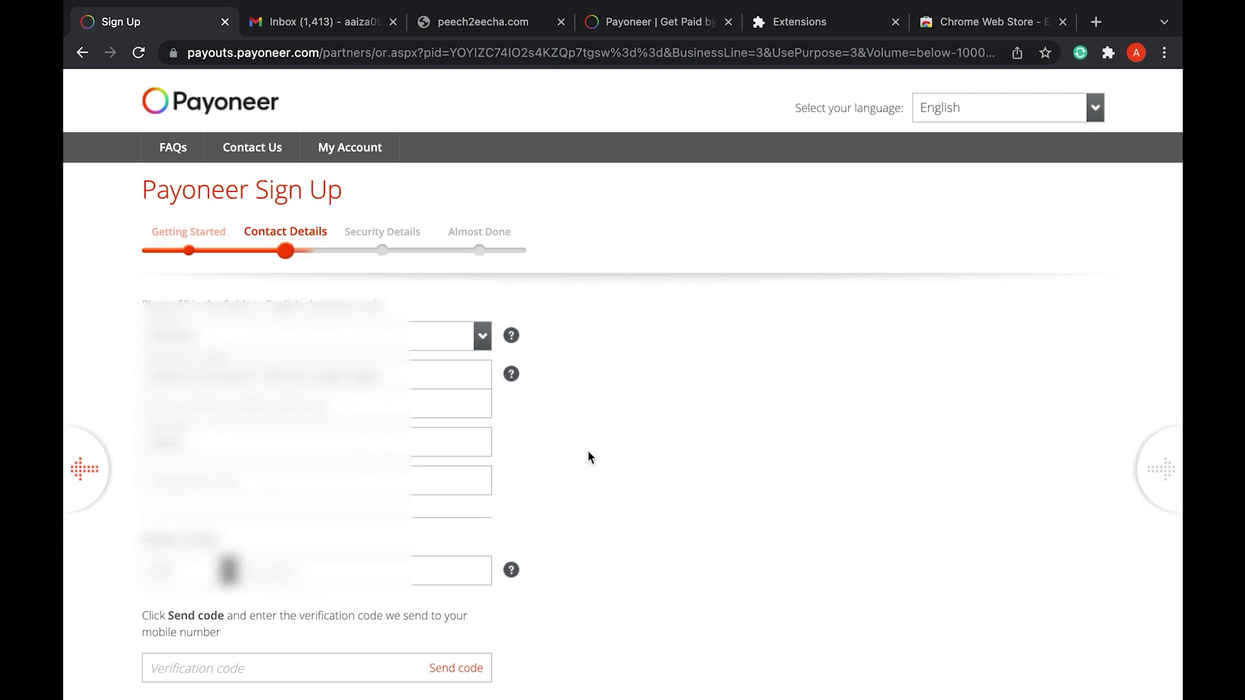
left_click(431, 471)
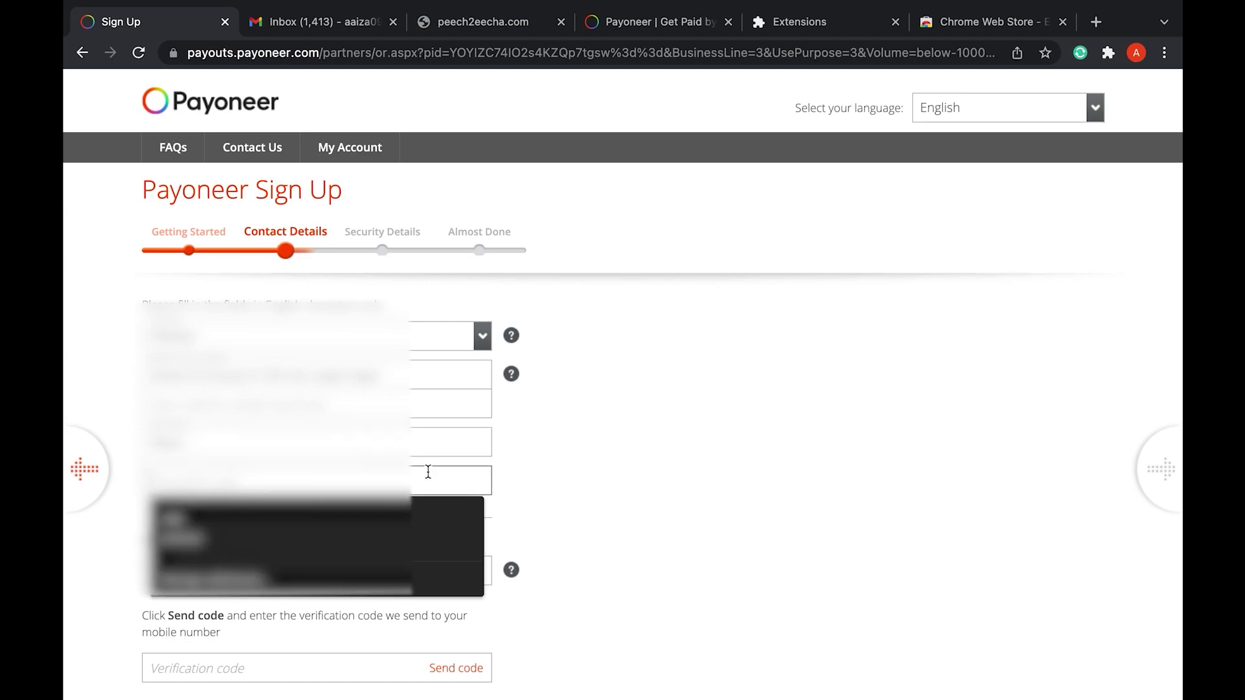
key("Escape")
scroll(612, 500, "down", 3)
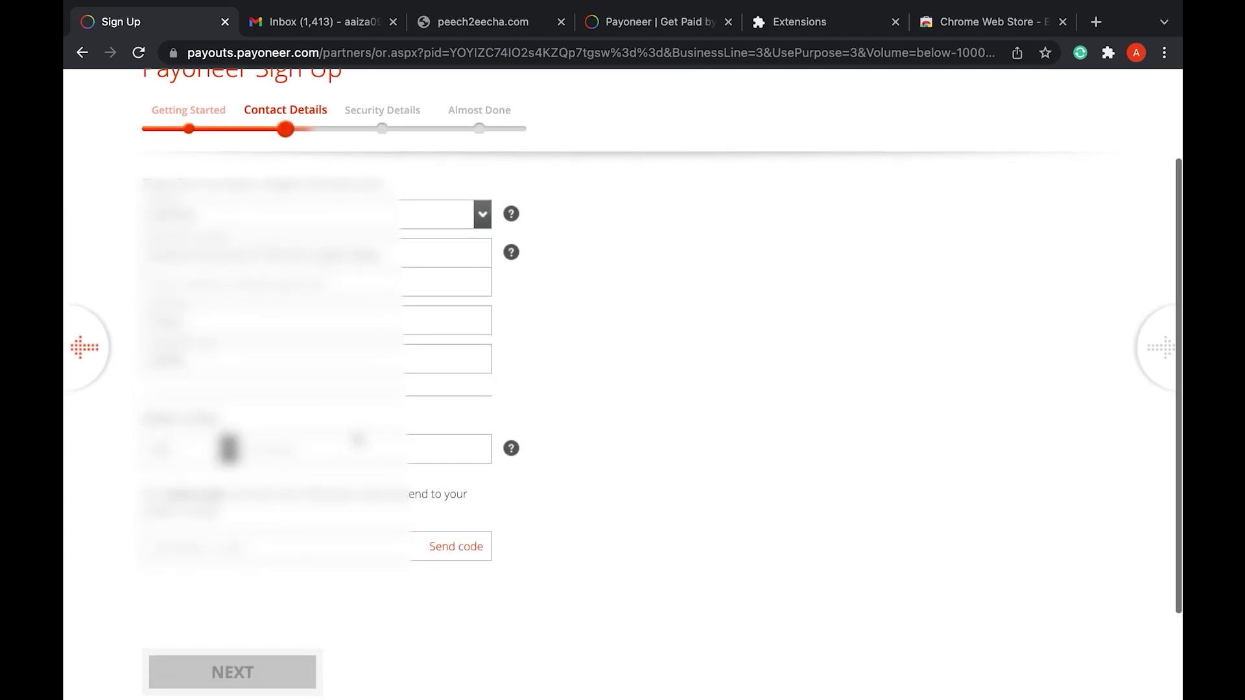
Accept the suggested phone number, send a verification code to it, and continue
left_click(324, 448)
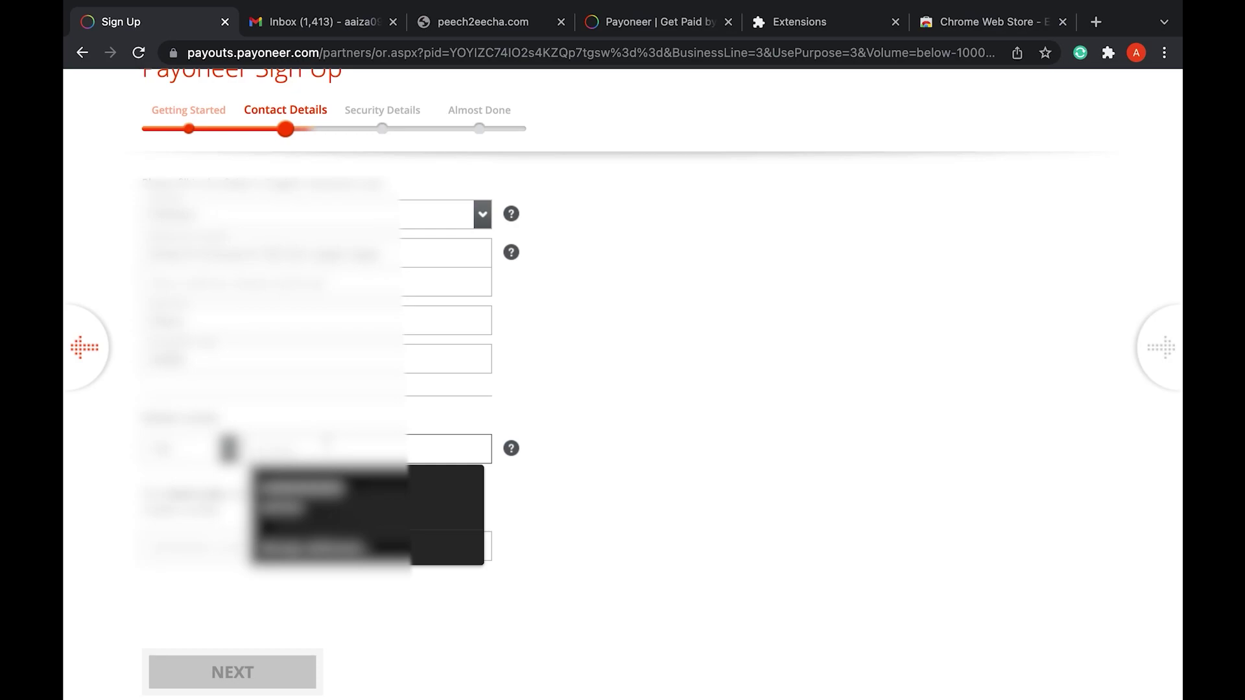
key("Return")
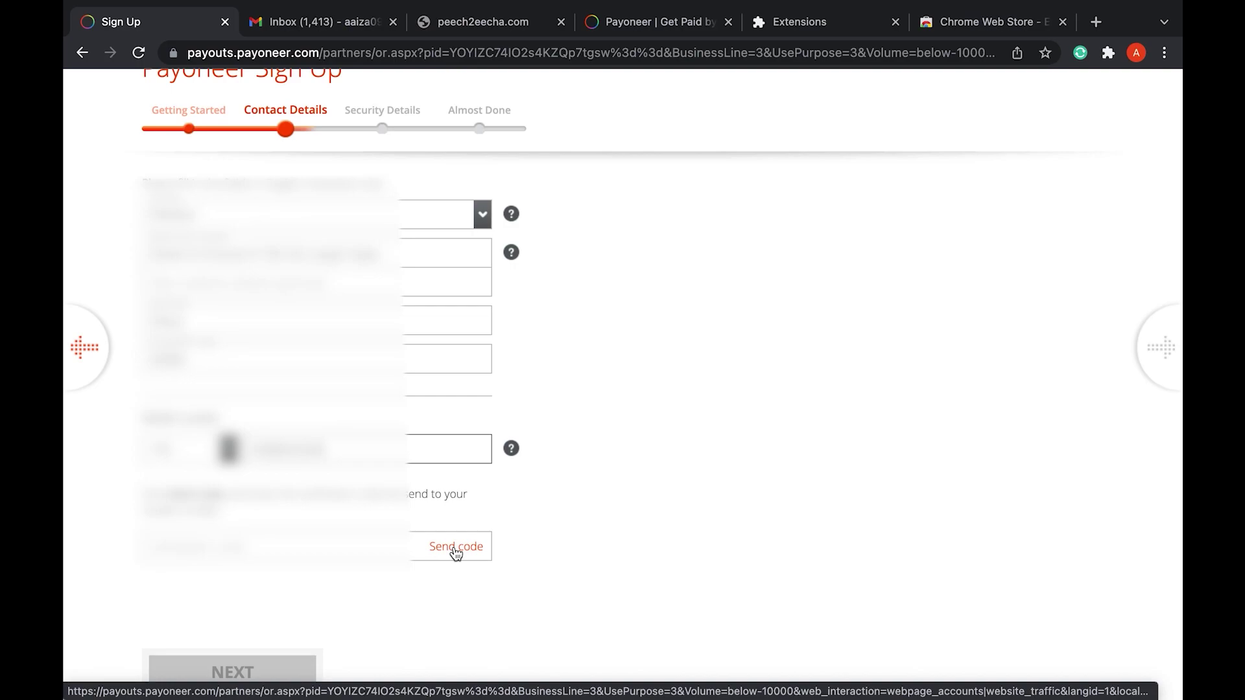
left_click(456, 550)
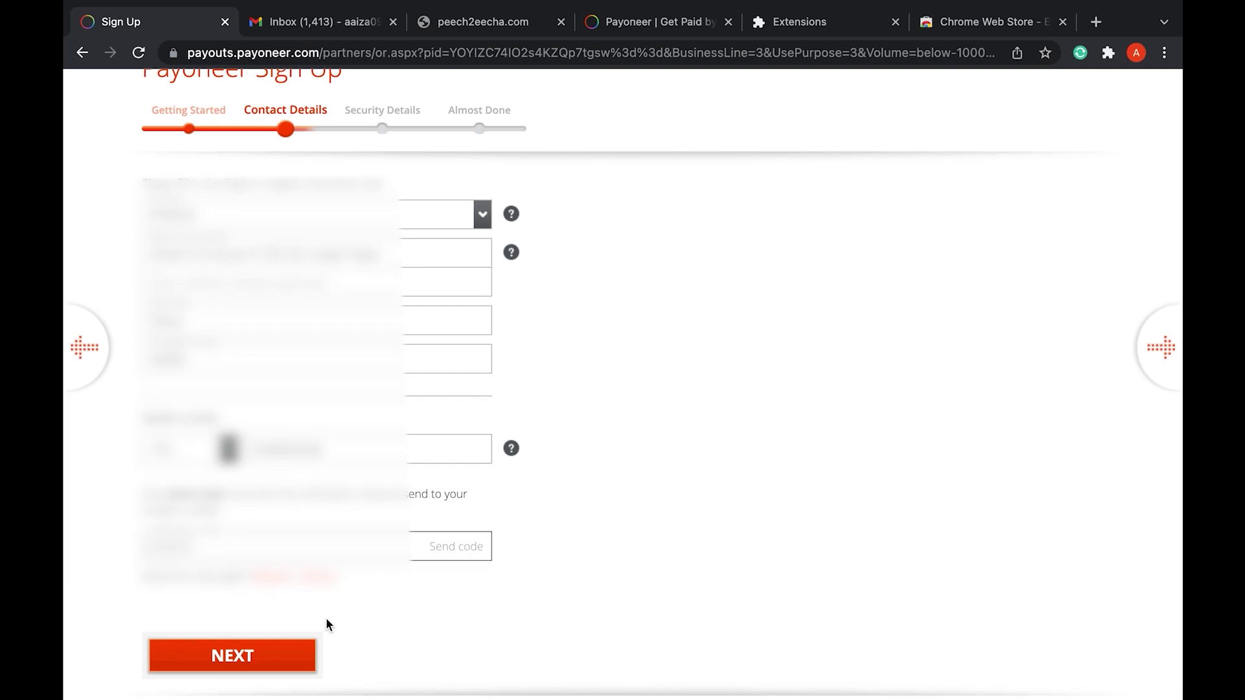
left_click(268, 655)
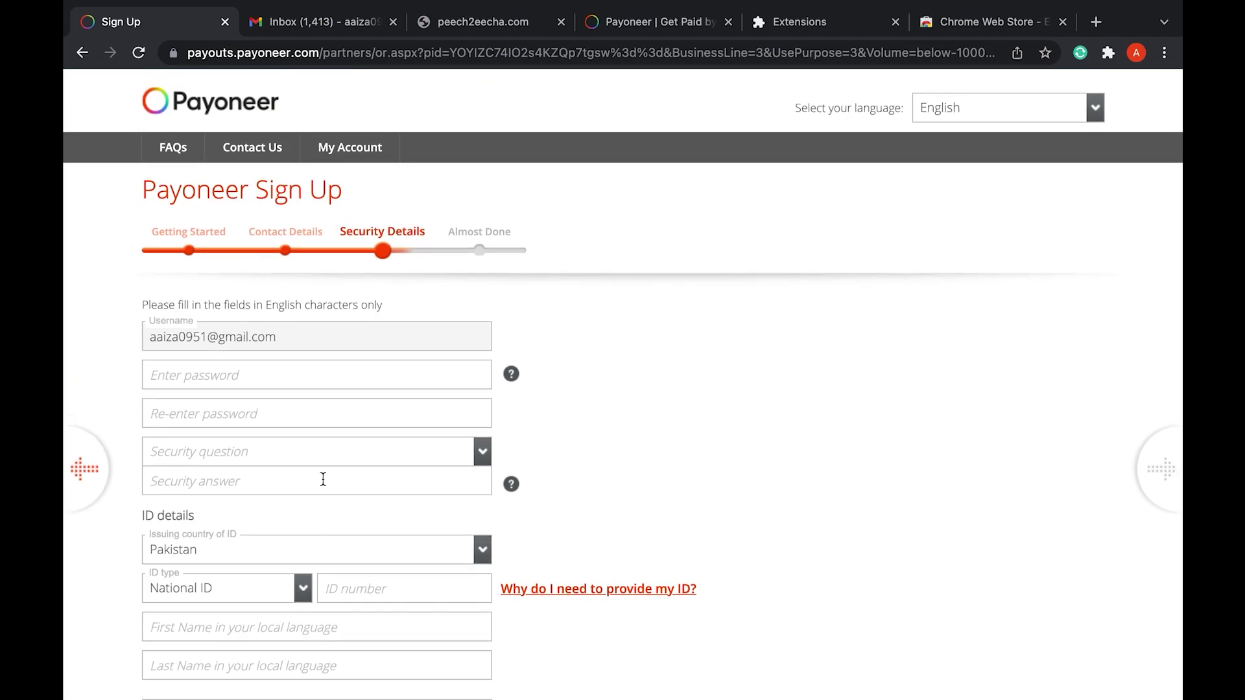
Enter the account password and choose a security question with its answer
scroll(323, 480, "down", 3)
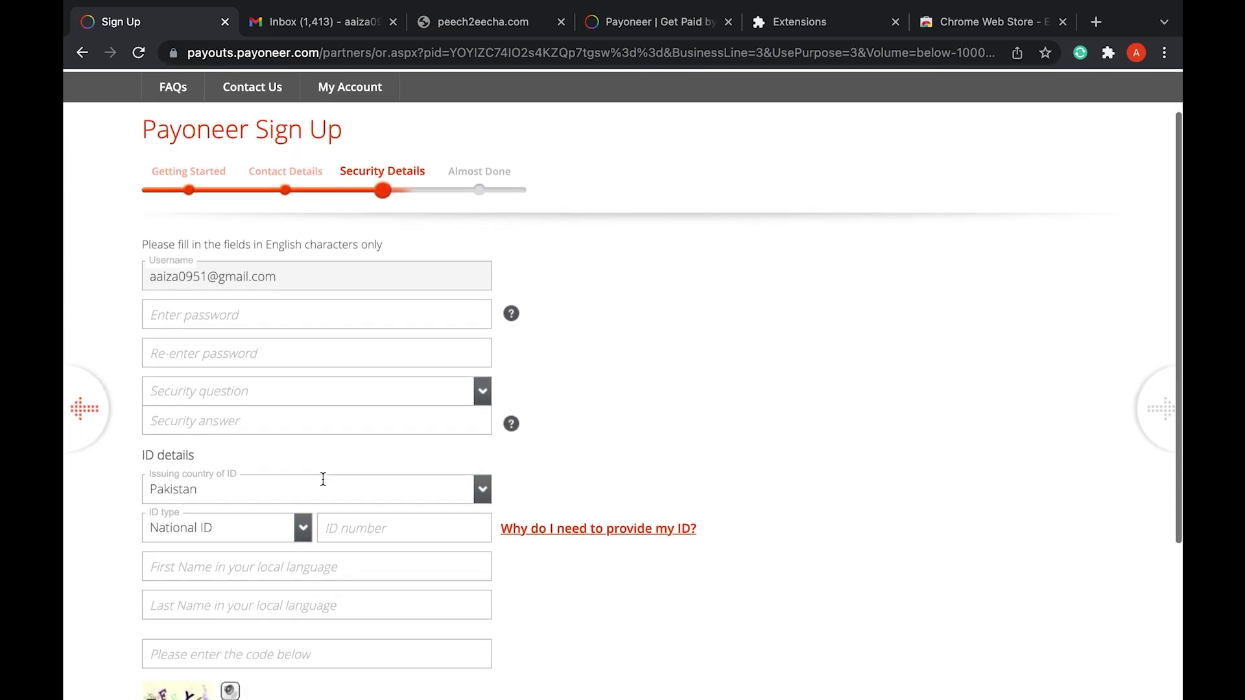
scroll(323, 479, "down", 1)
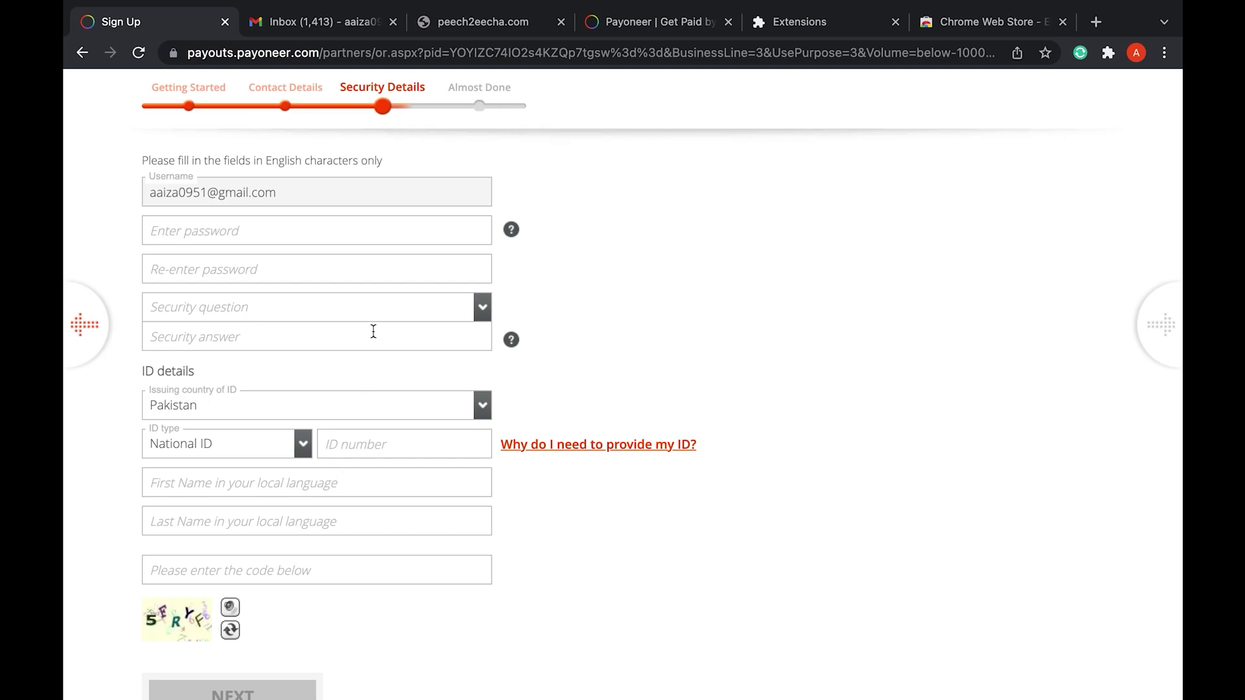
left_click(368, 232)
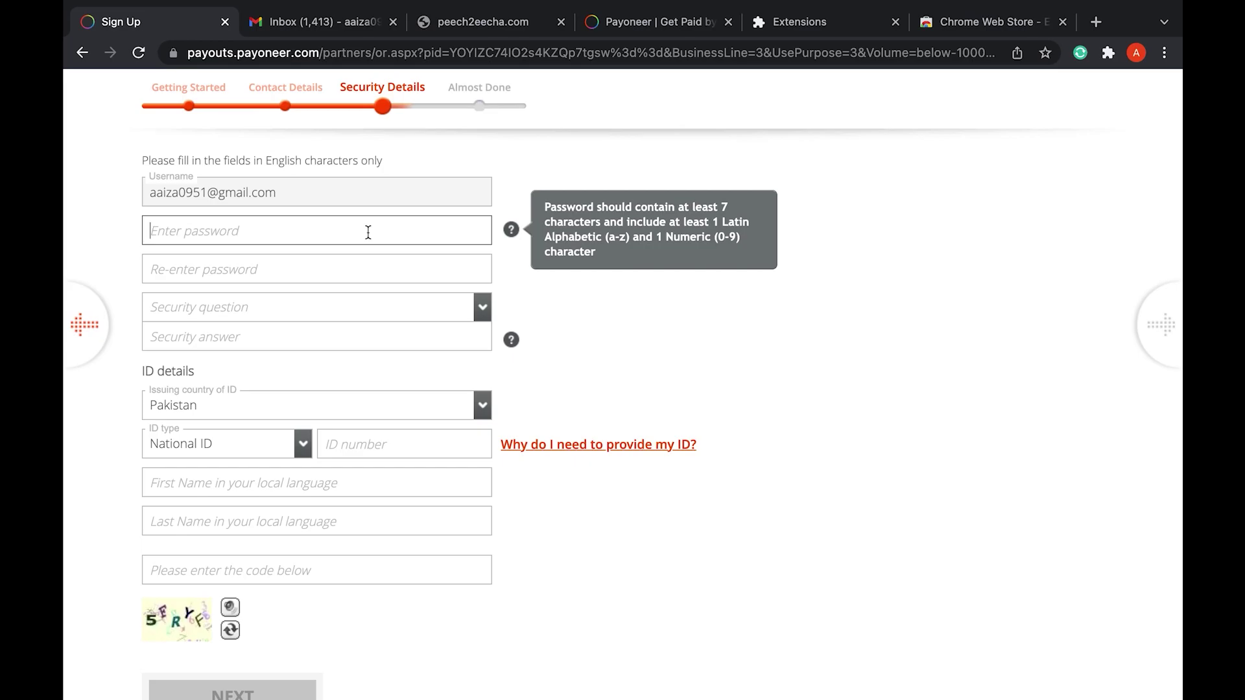
left_click(258, 307)
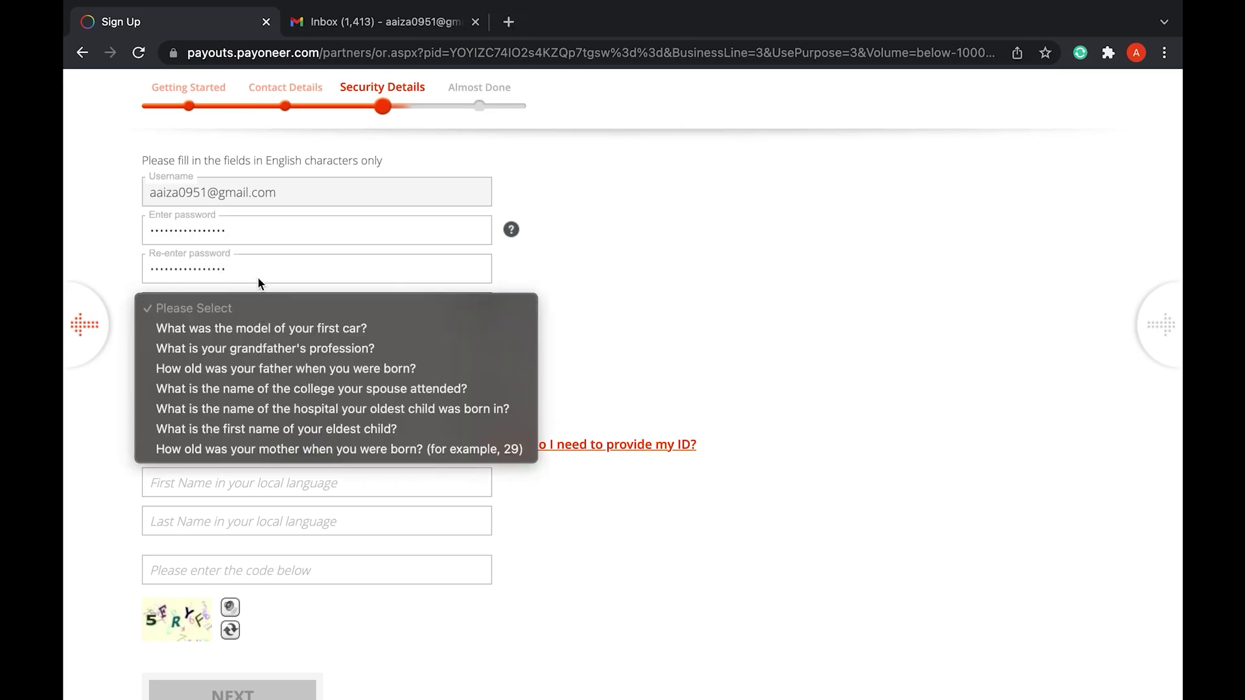
left_click(258, 276)
left_click(391, 304)
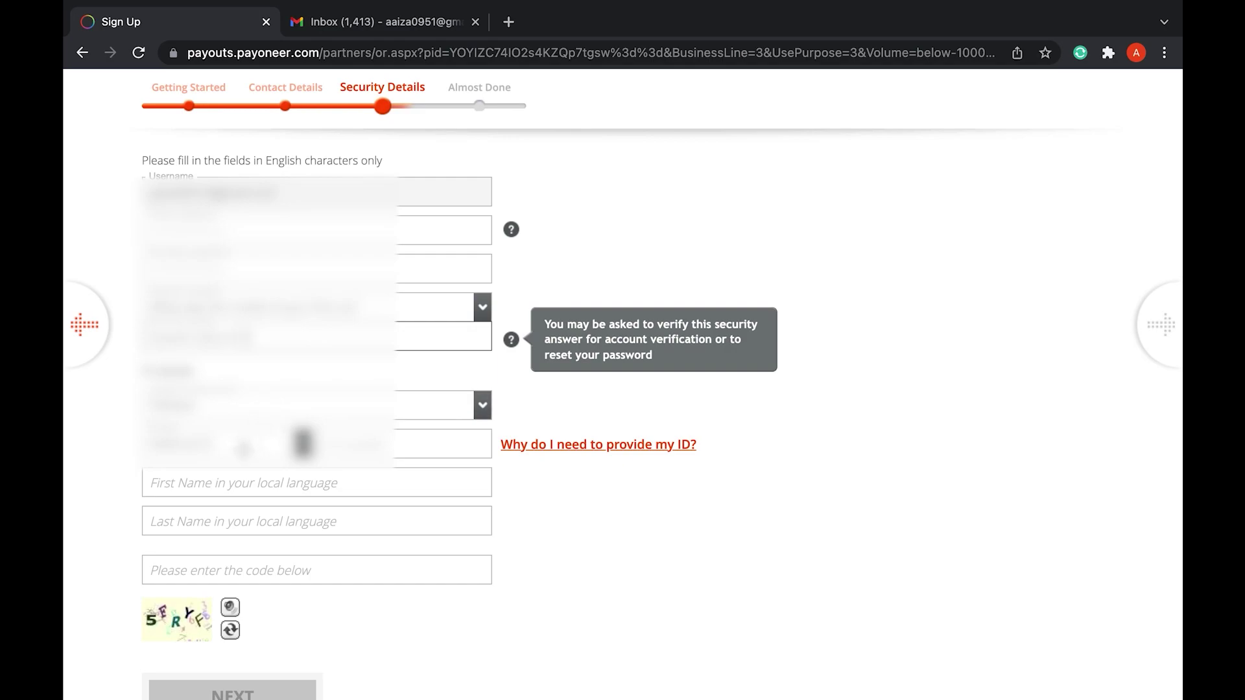
Choose an ID type, enter the ID number, and correct the local-language first name
left_click(291, 452)
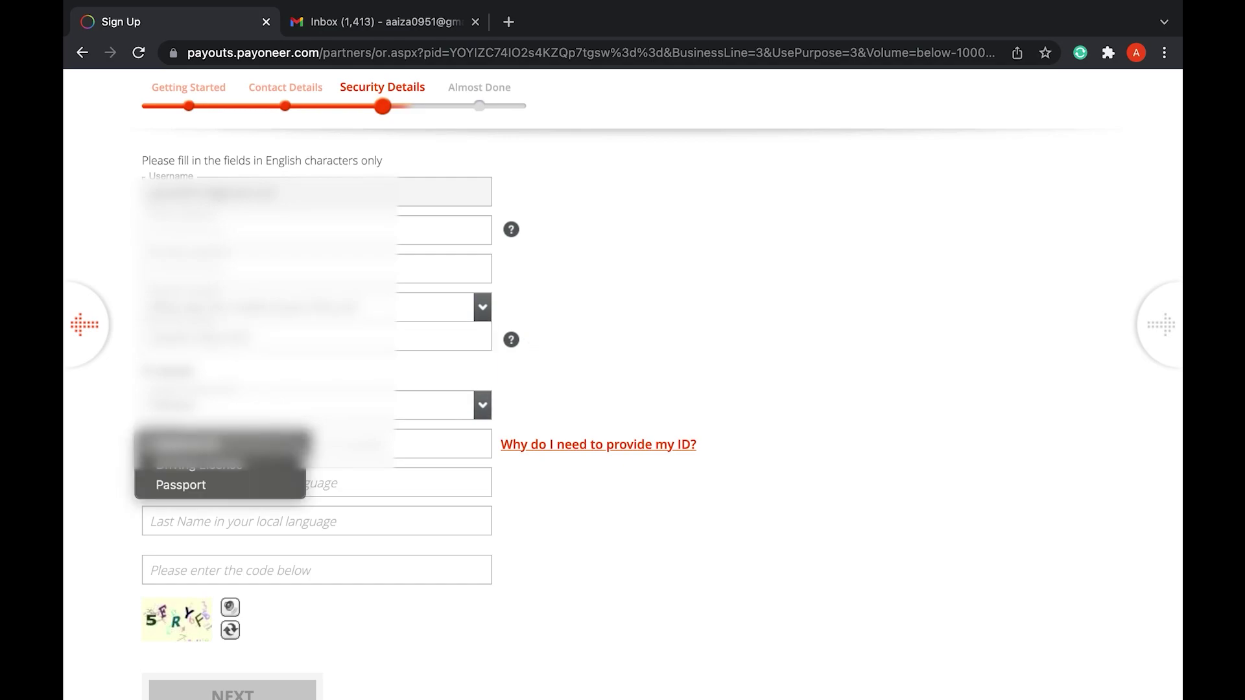
left_click(592, 378)
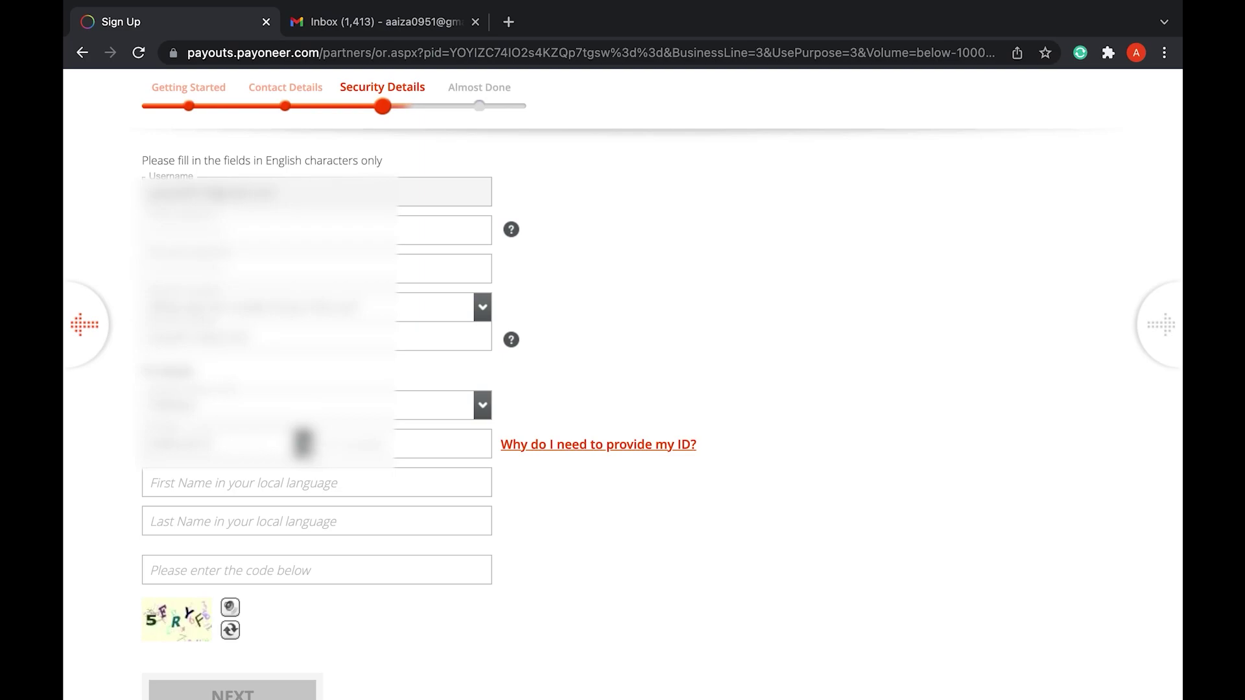
left_click(302, 444)
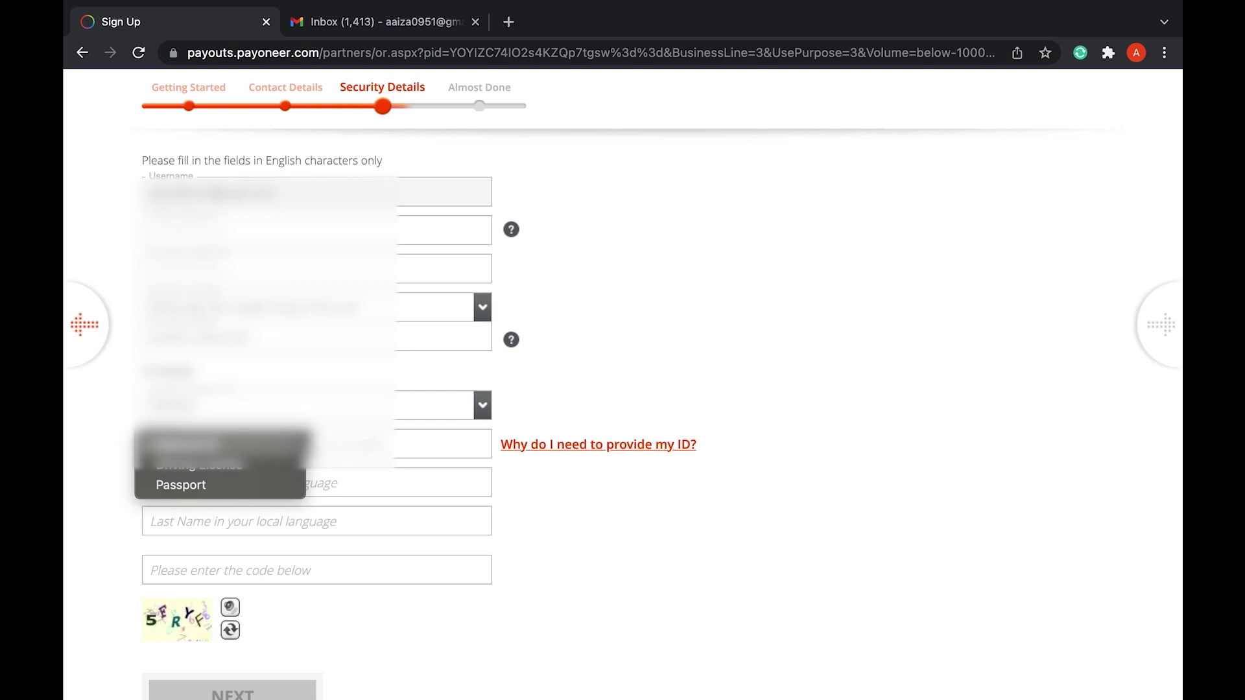
left_click(303, 444)
left_click(302, 444)
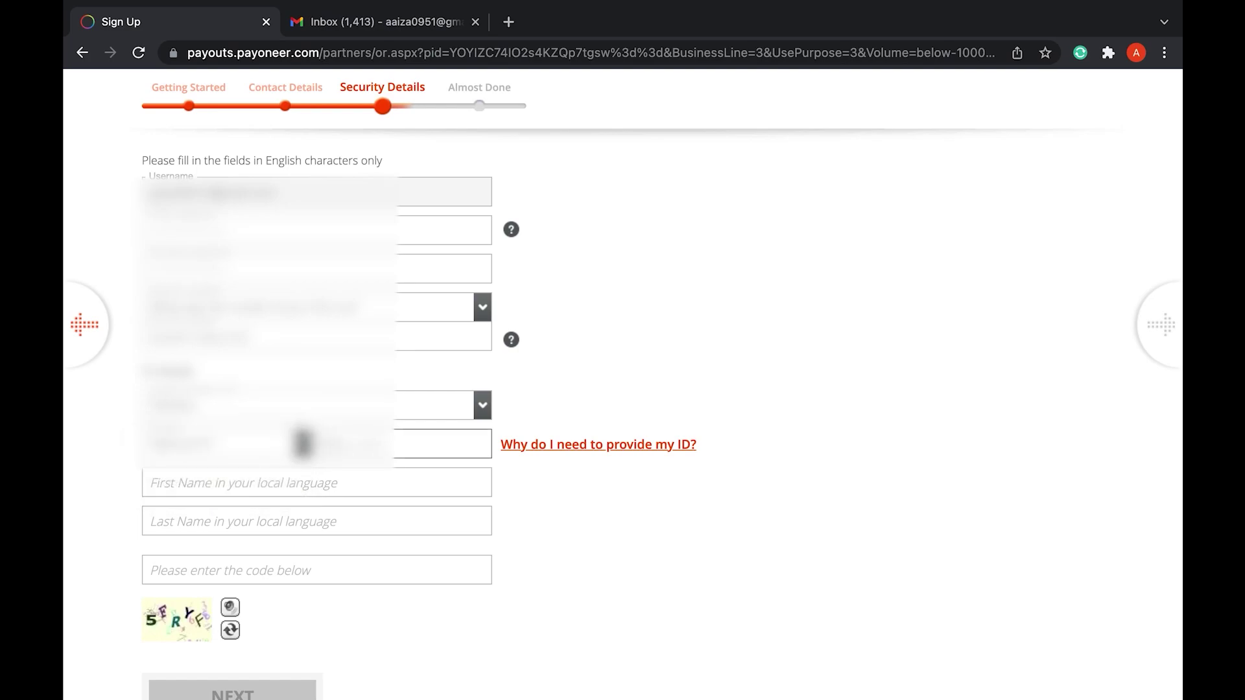
key("Tab")
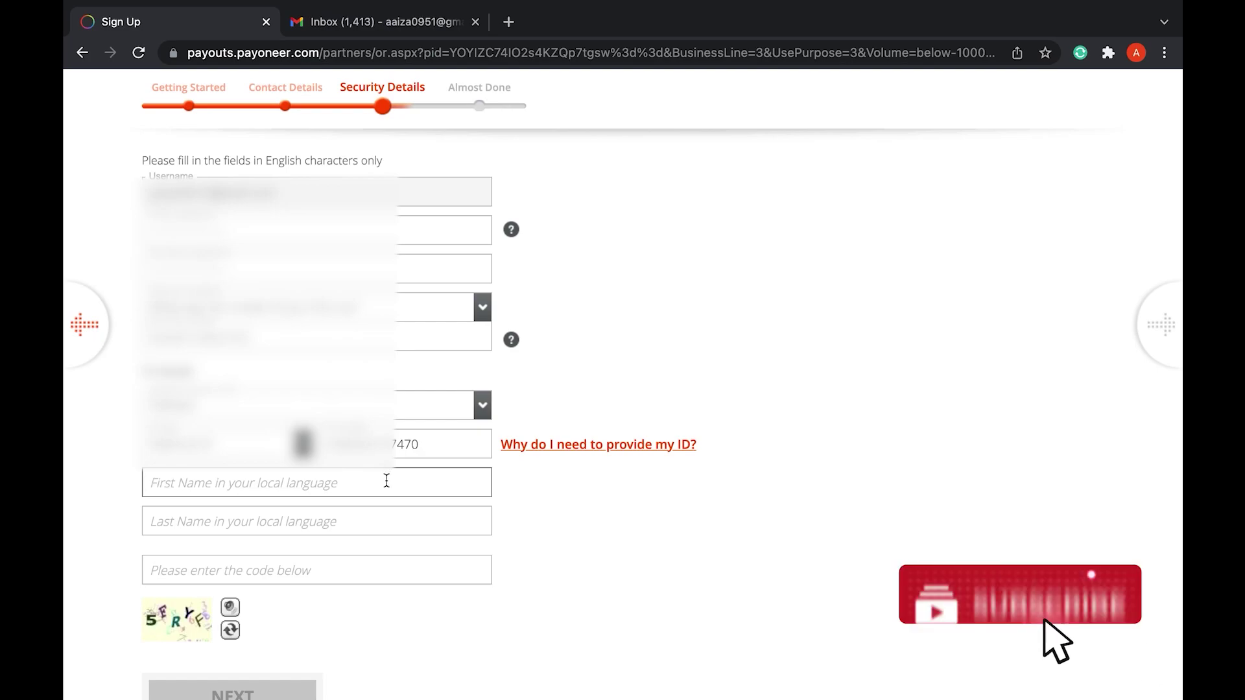
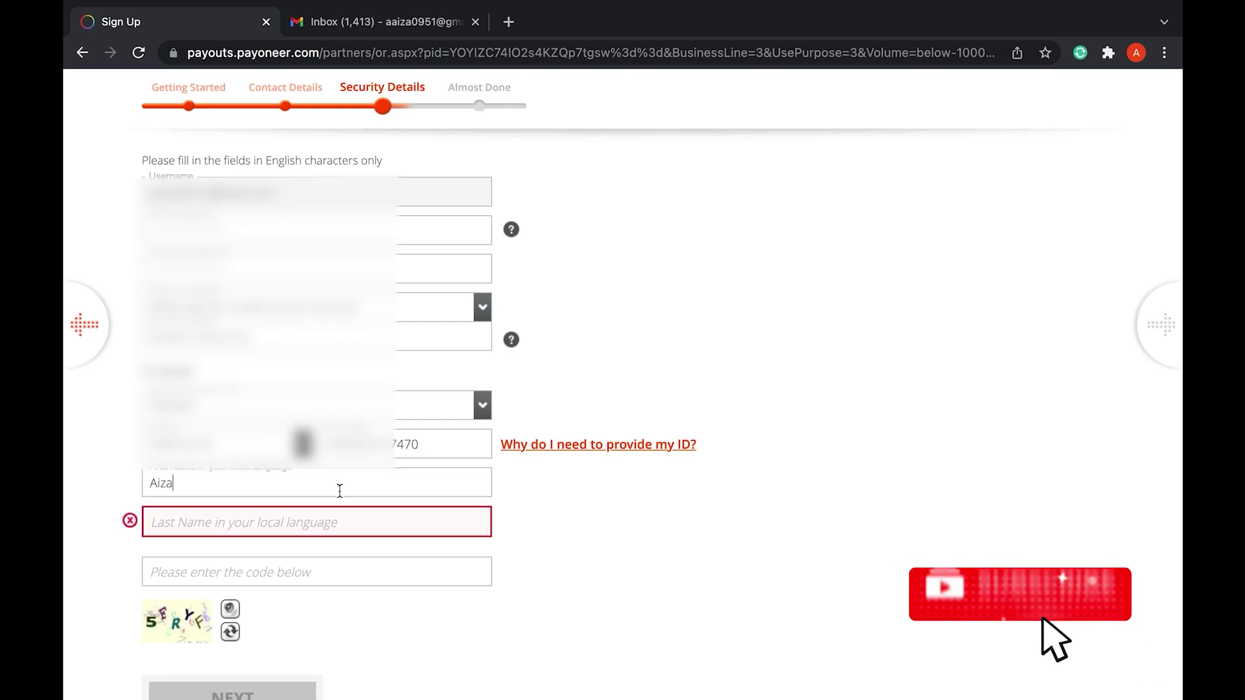
key("BackSpace")
key("BackSpace")
key("BackSpace")
key("BackSpace")
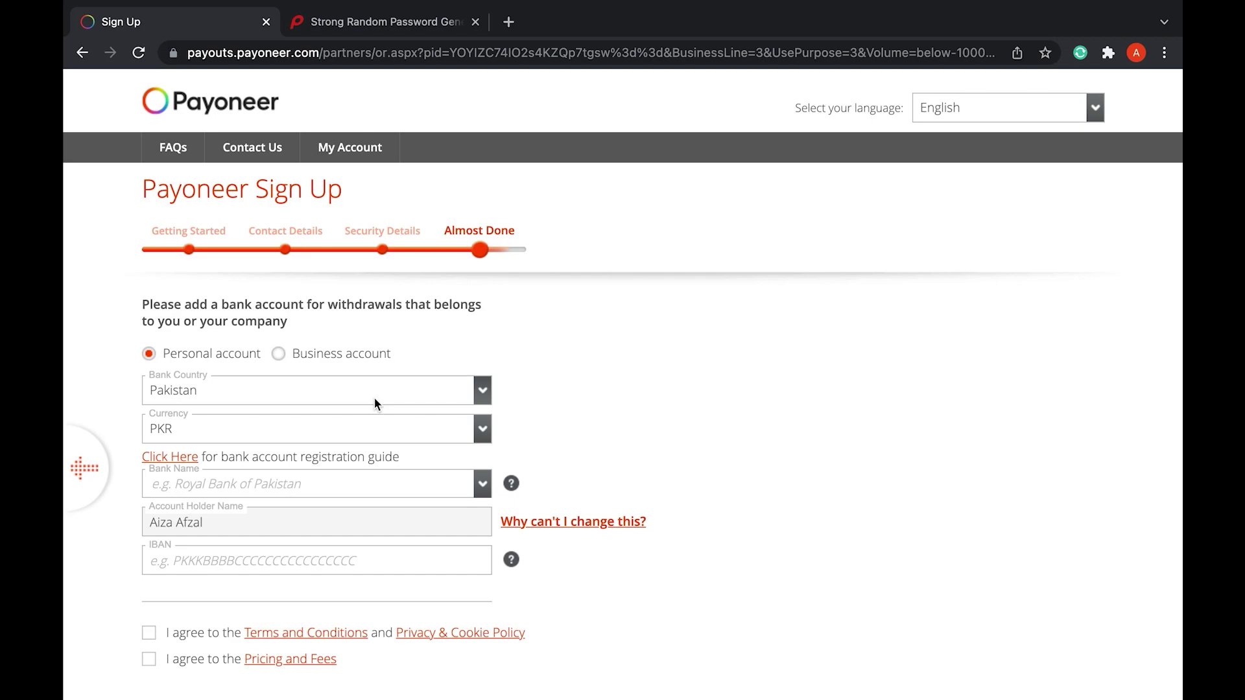
left_click(350, 358)
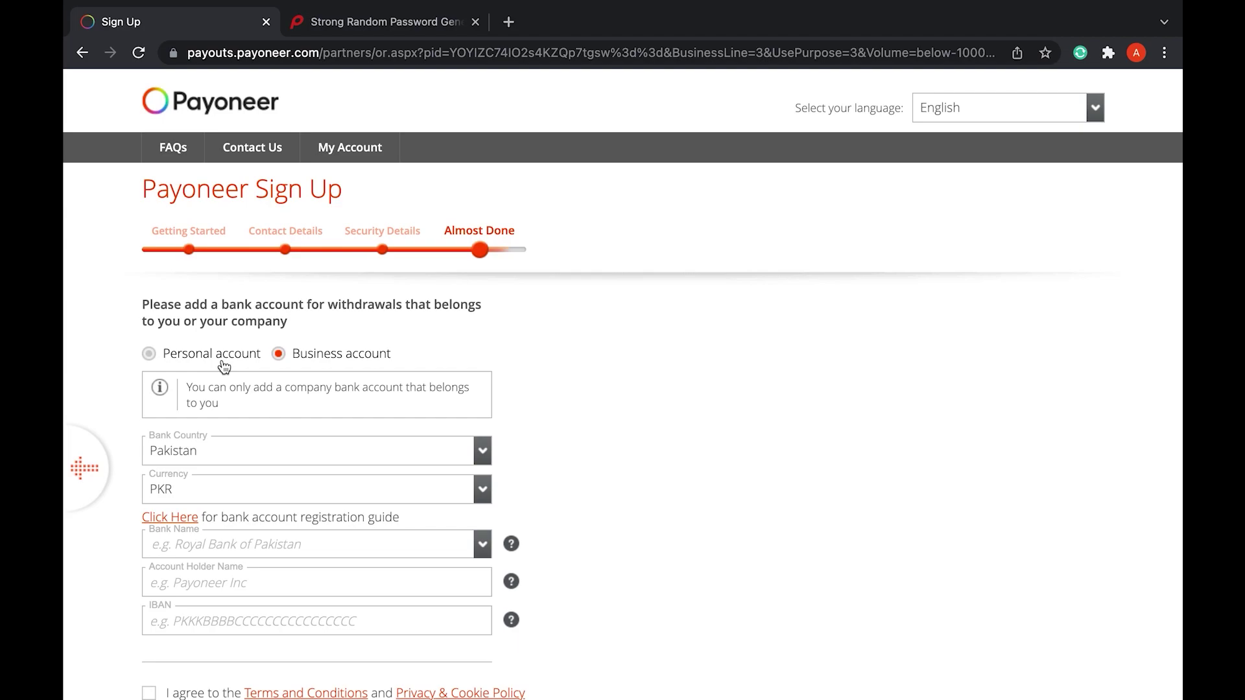
left_click(223, 363)
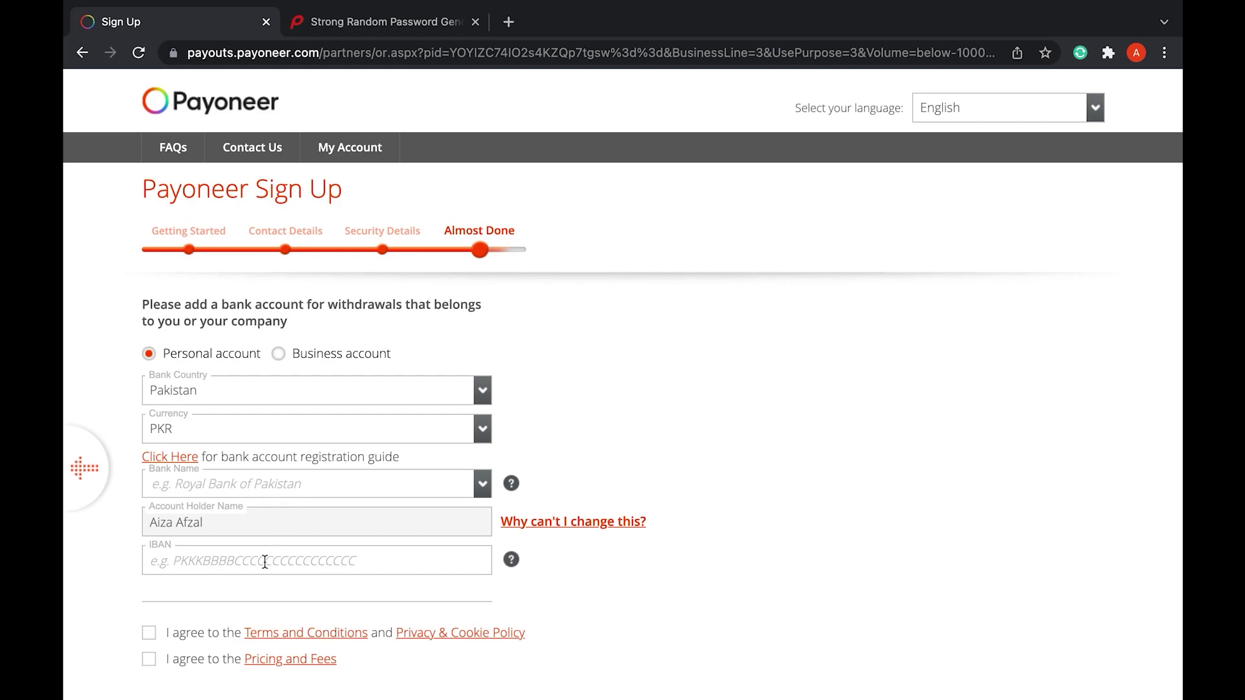
Accept the Terms and Privacy Policy and the Pricing and Fees agreements
scroll(265, 562, "down", 3)
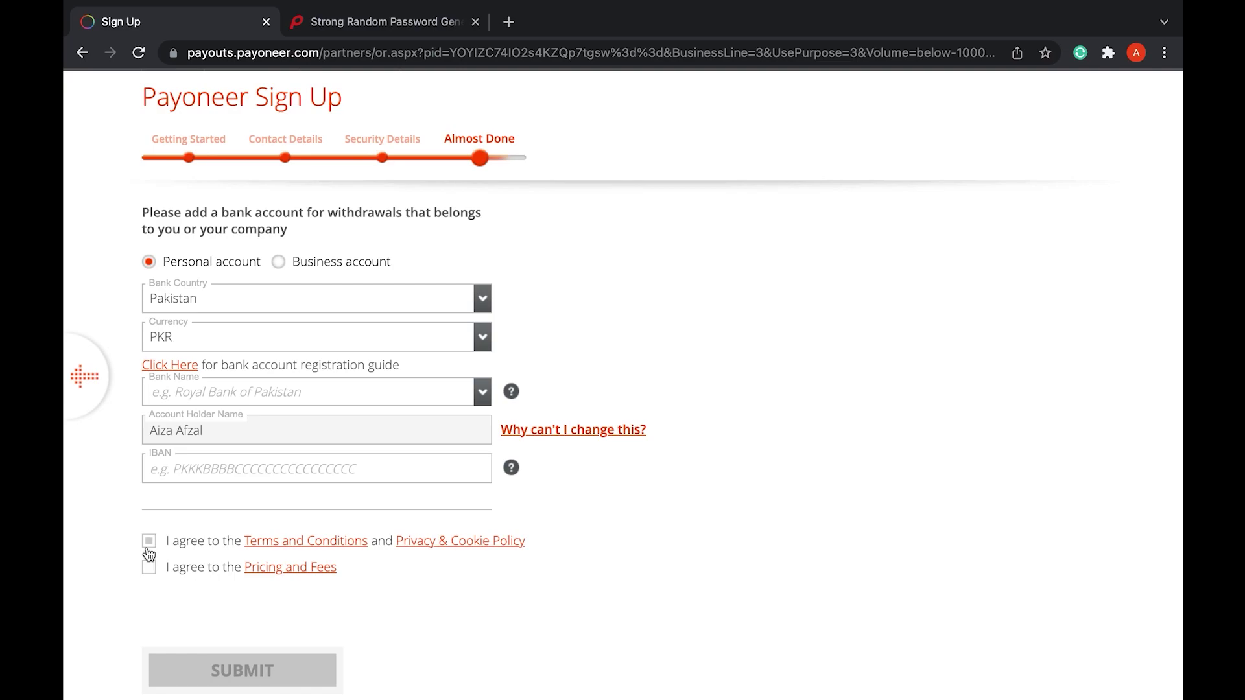
left_click(148, 545)
left_click(149, 568)
Enter the Meezan Bank IBAN, re-tick the Terms checkbox, and submit the bank details
left_click(246, 467)
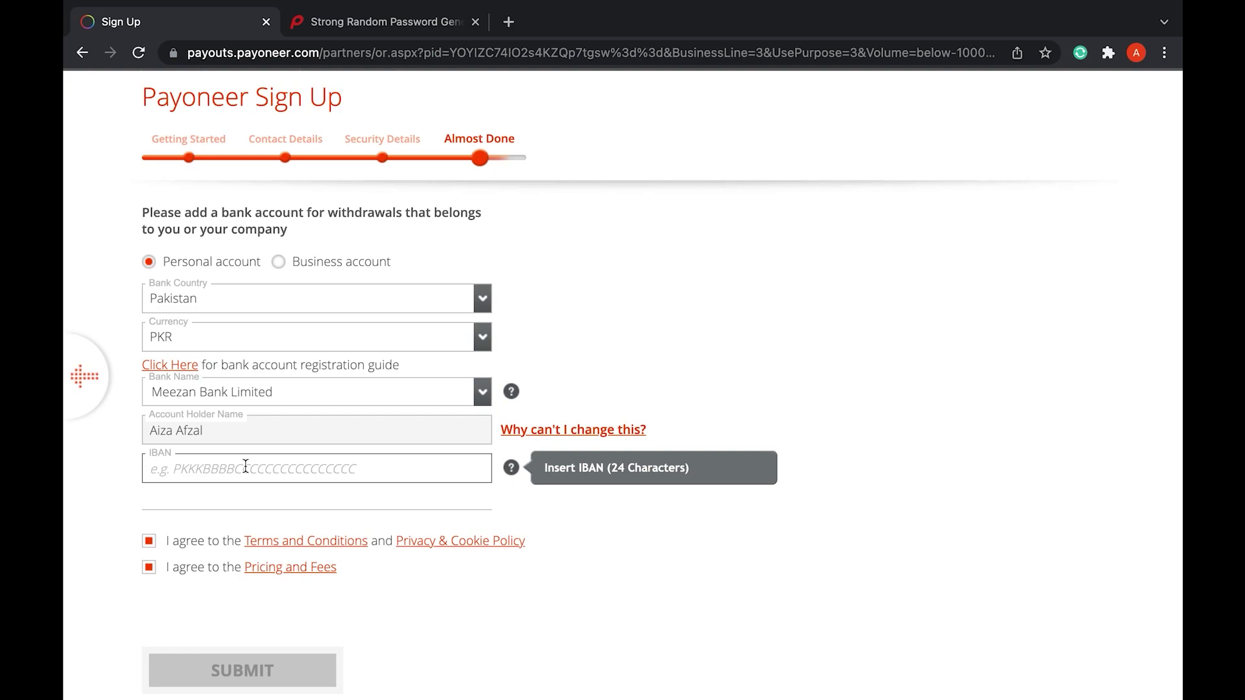
type("PK")
key("super+v")
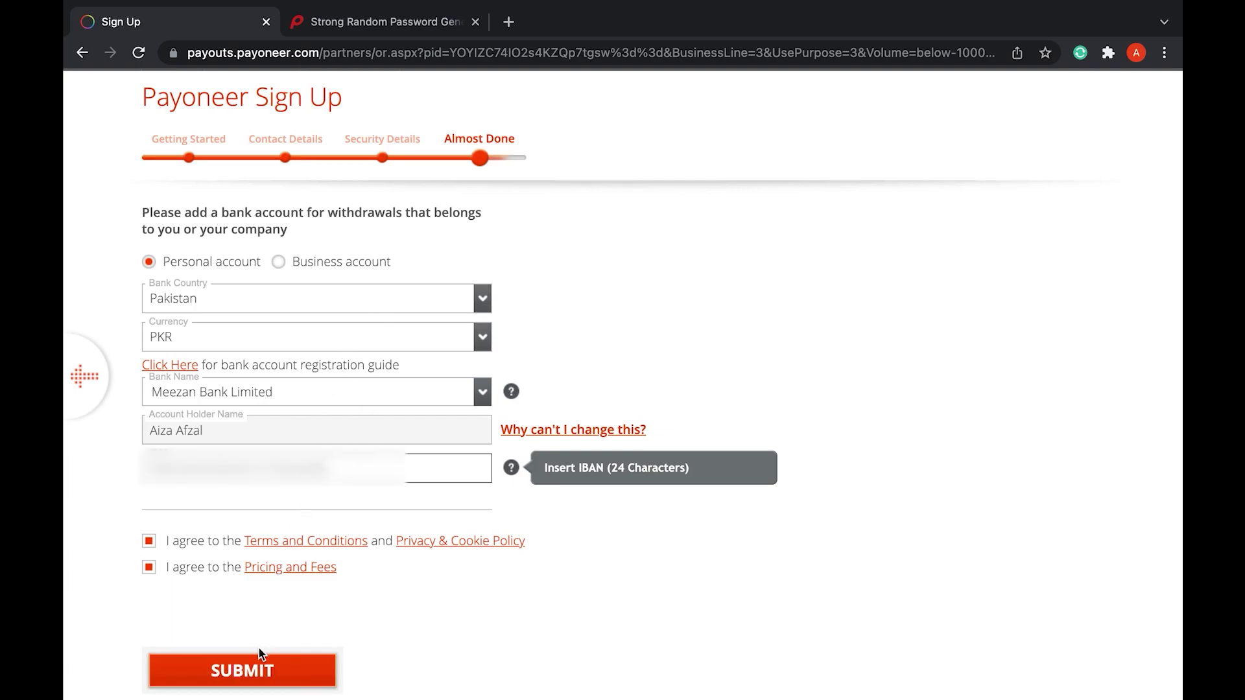
left_click(149, 540)
left_click(151, 542)
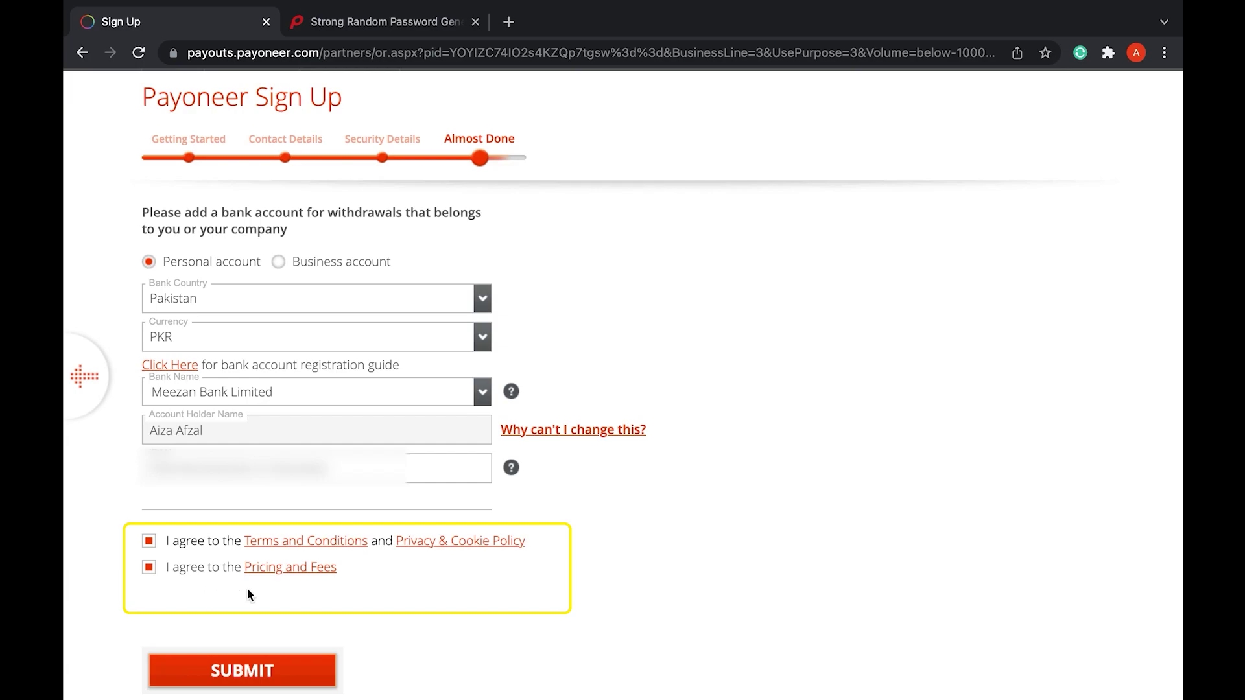
left_click(250, 671)
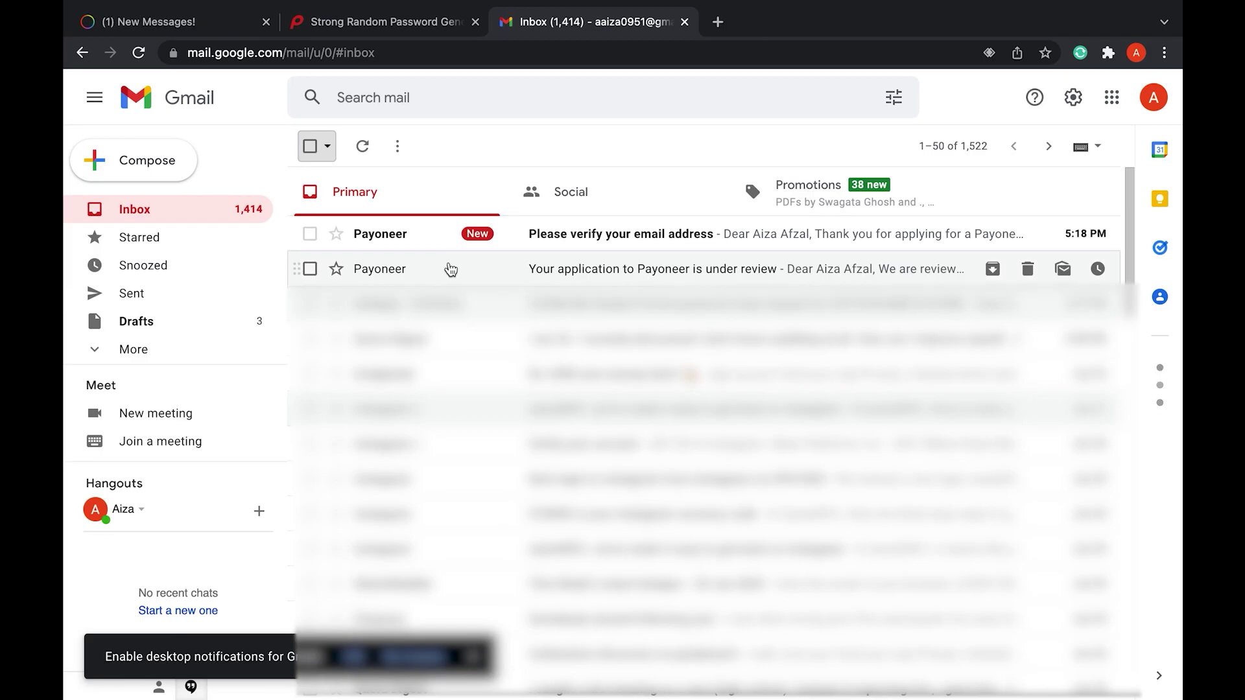
Verify the e-mail via 'Please verify your email address', then return to the Payoneer tab
left_click(451, 269)
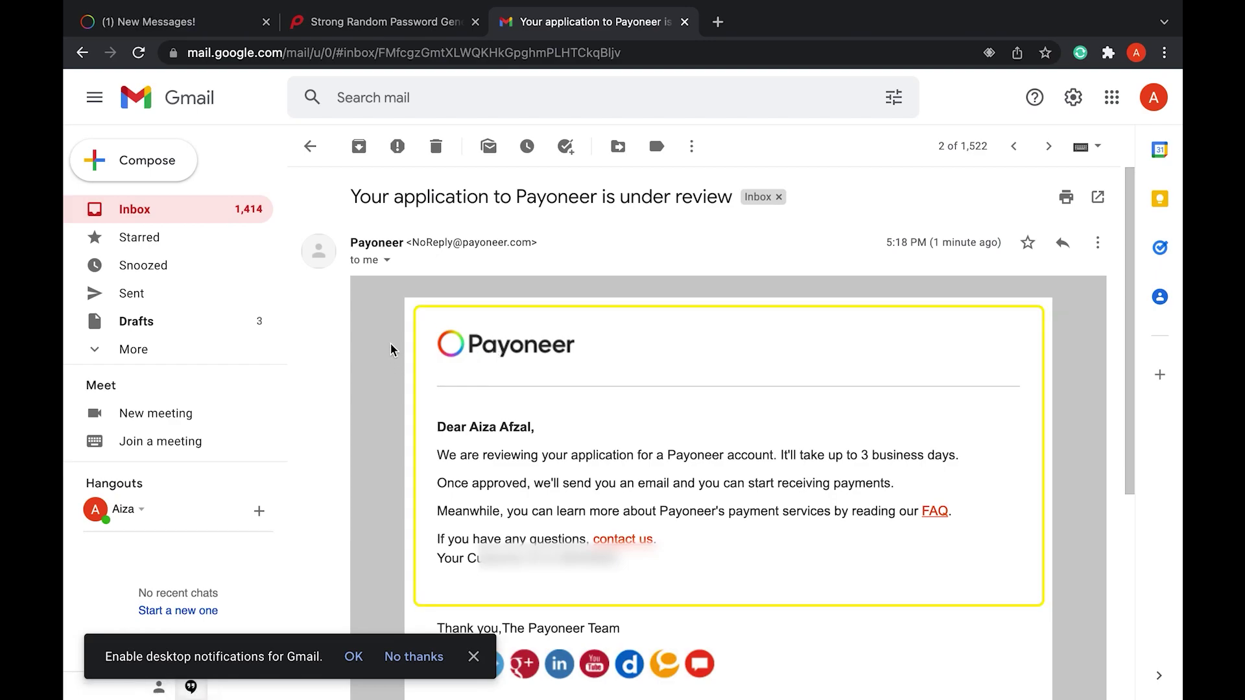
left_click(314, 149)
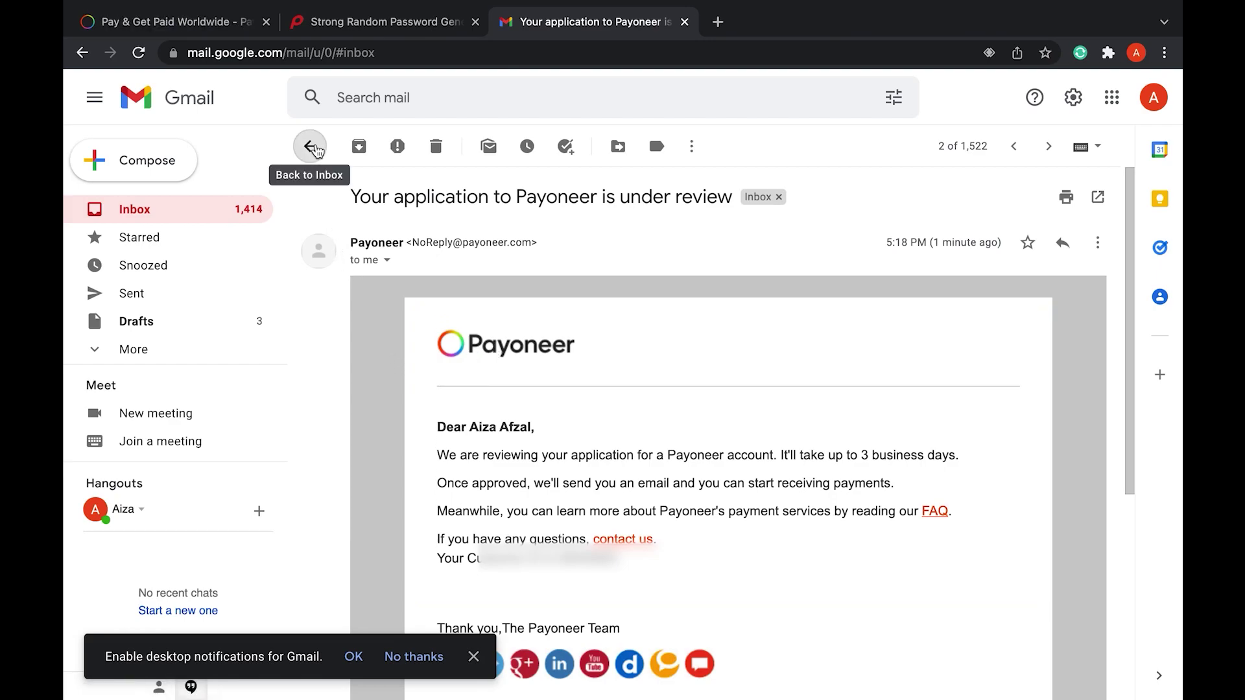
left_click(393, 235)
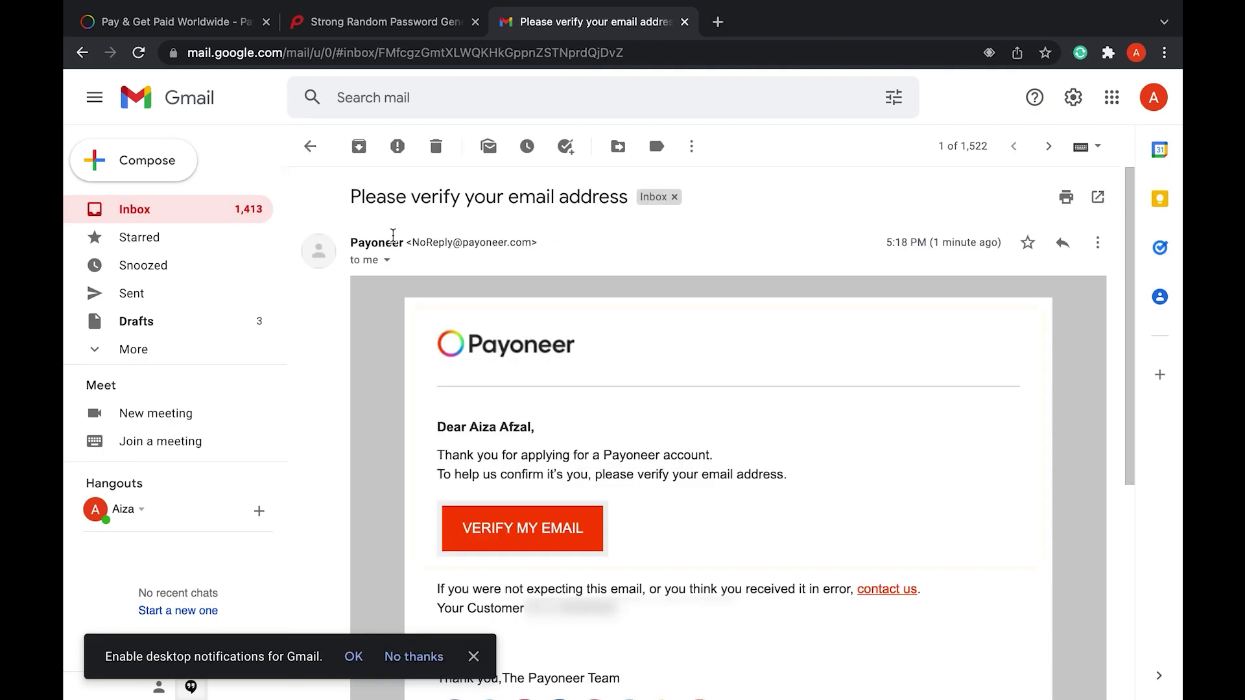
left_click(511, 536)
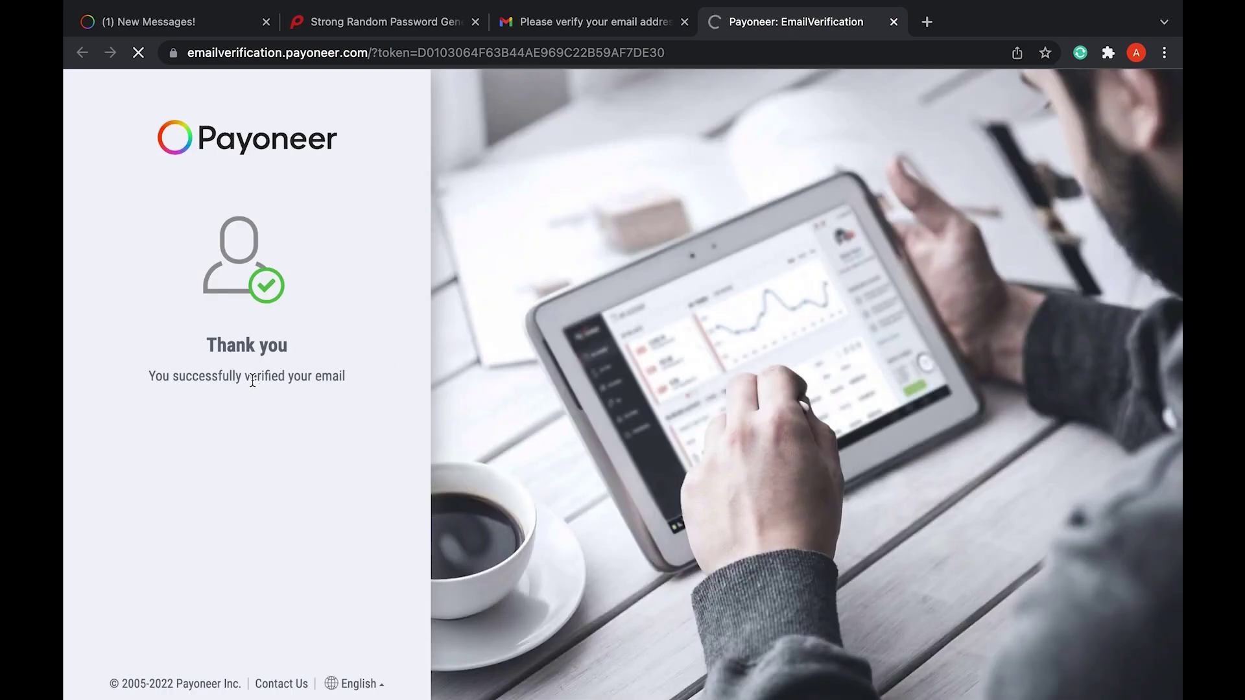
left_click(218, 27)
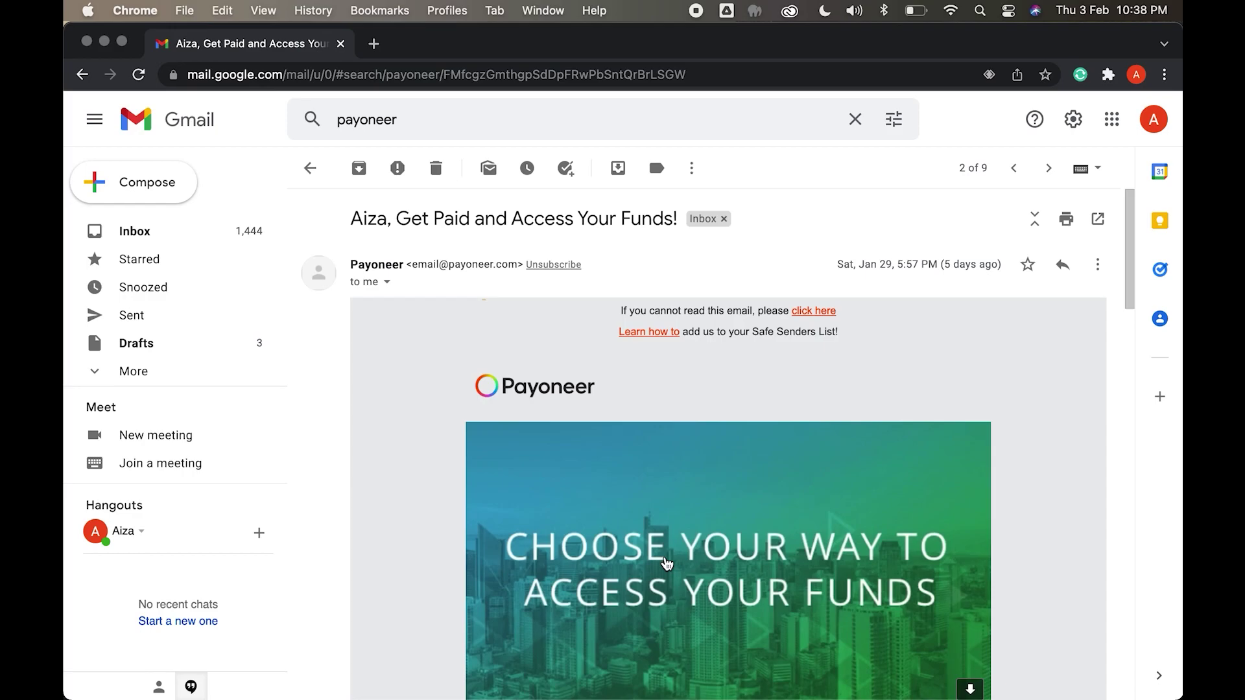
Read the Payoneer funds-access email, then switch to the Payoneer My Account page
scroll(666, 563, "down", 5)
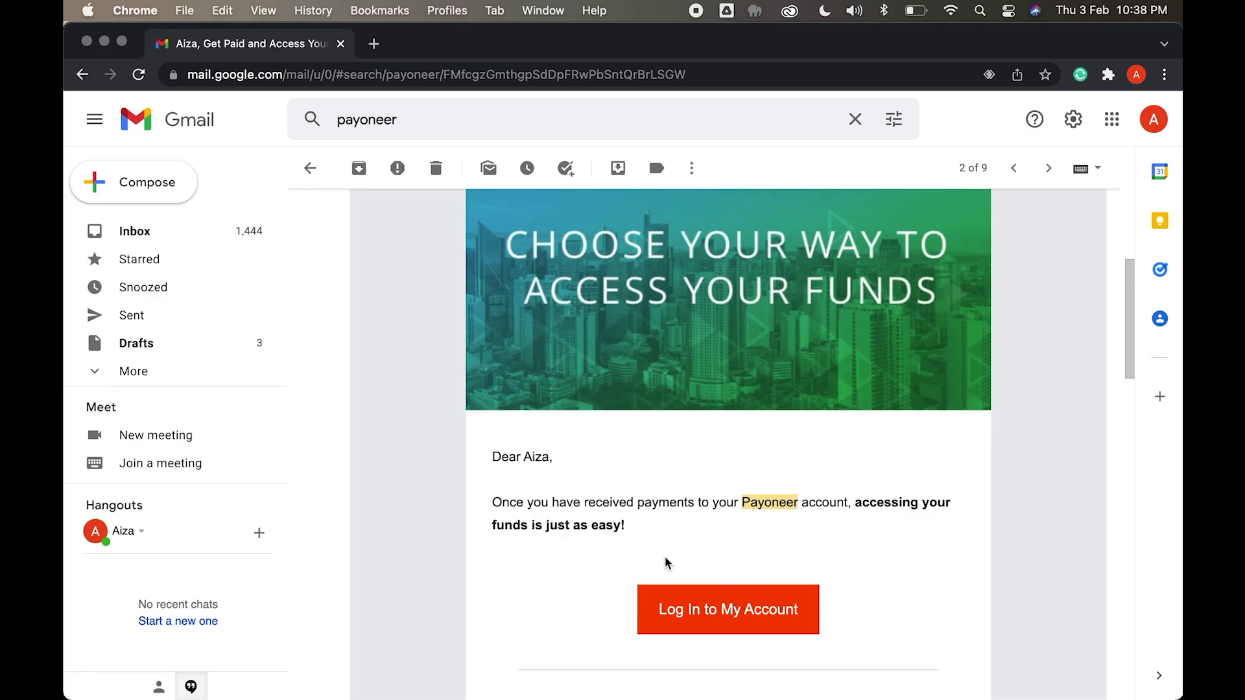
scroll(667, 563, "up", 3)
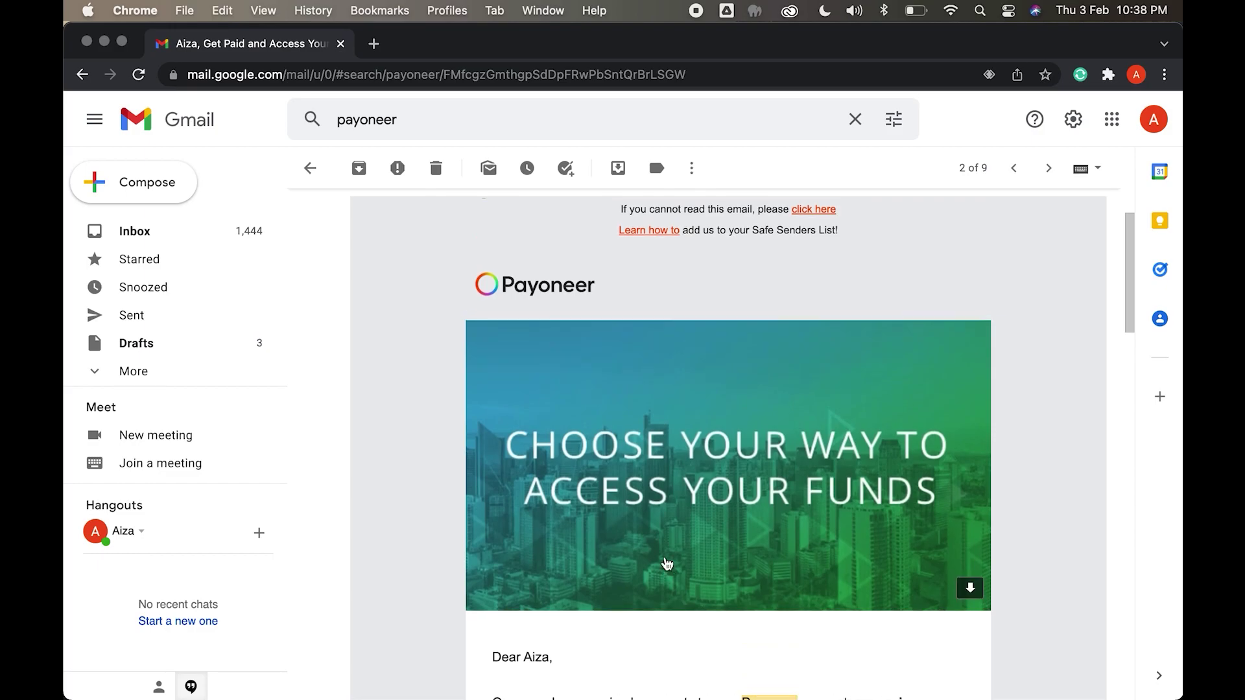
key("super+Tab")
key("super+Tab")
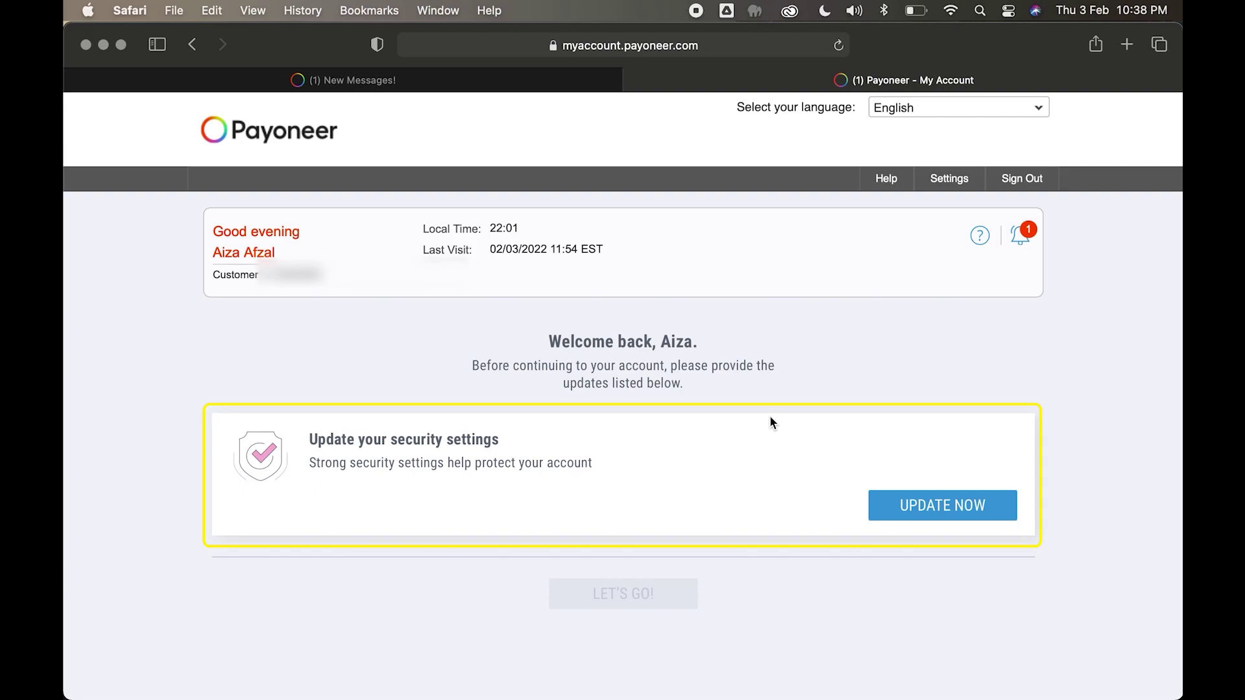
Sign in to Payoneer with the saved email and password to update security settings
left_click(895, 507)
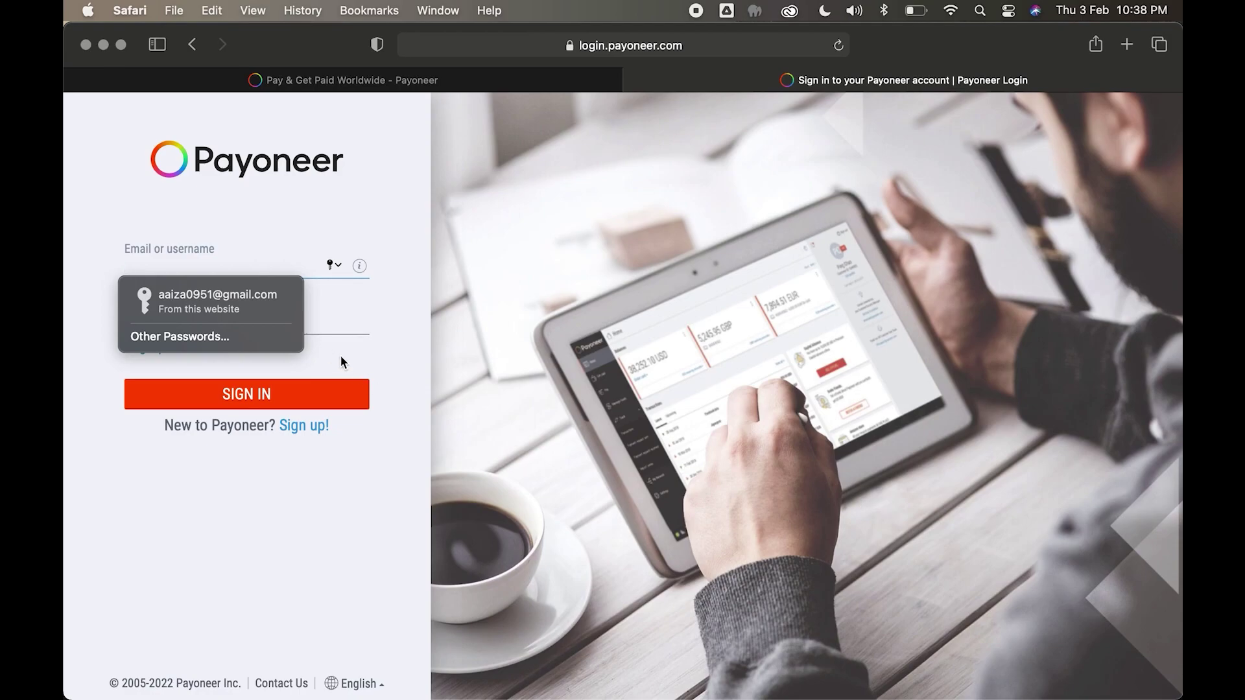
left_click(272, 302)
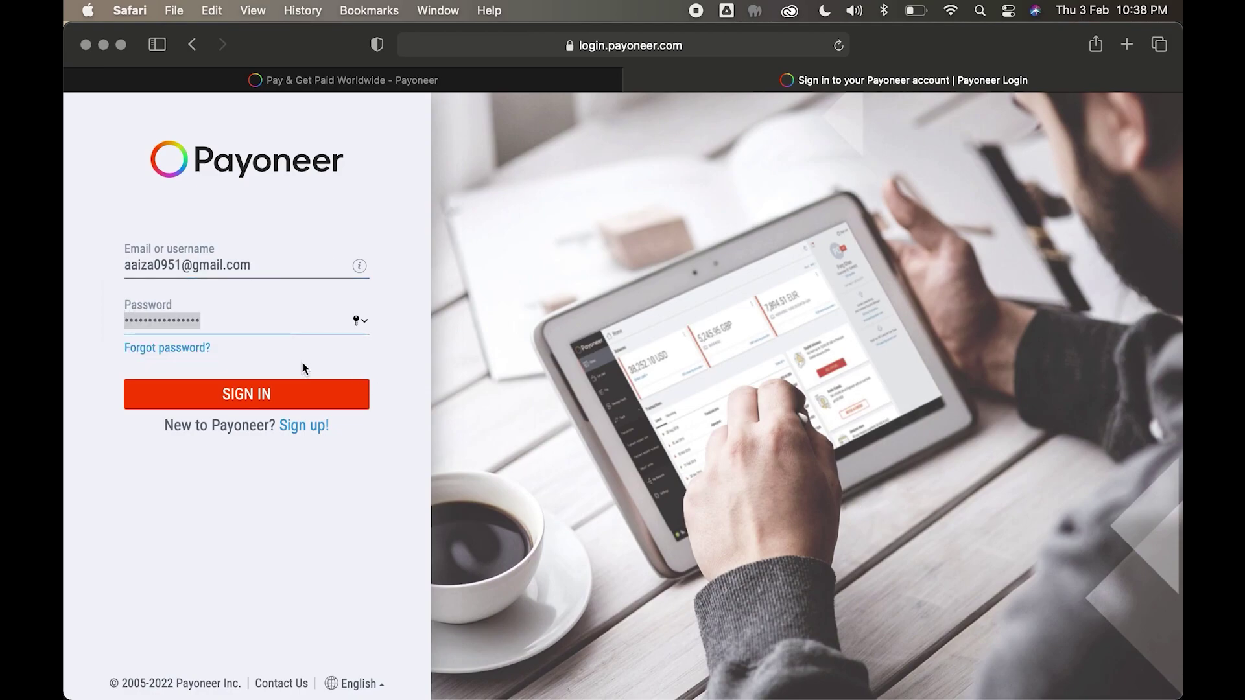
left_click(313, 402)
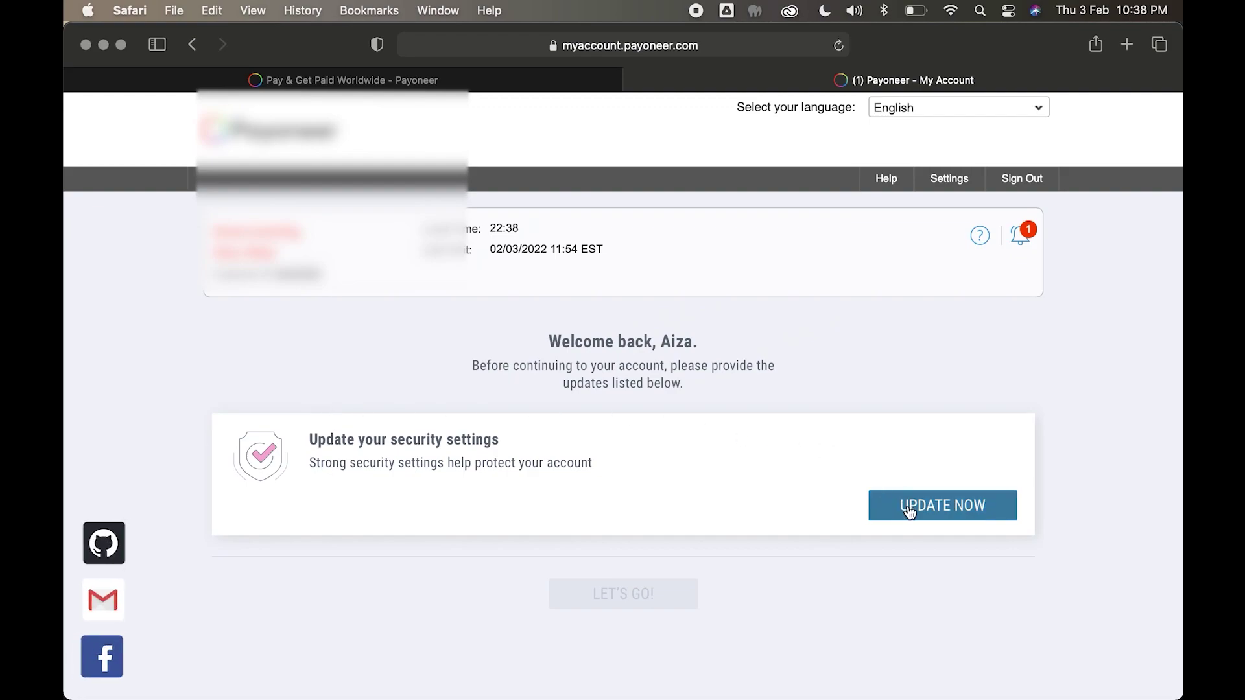
Fill in new security questions and answers and submit them with CHANGE
left_click(907, 507)
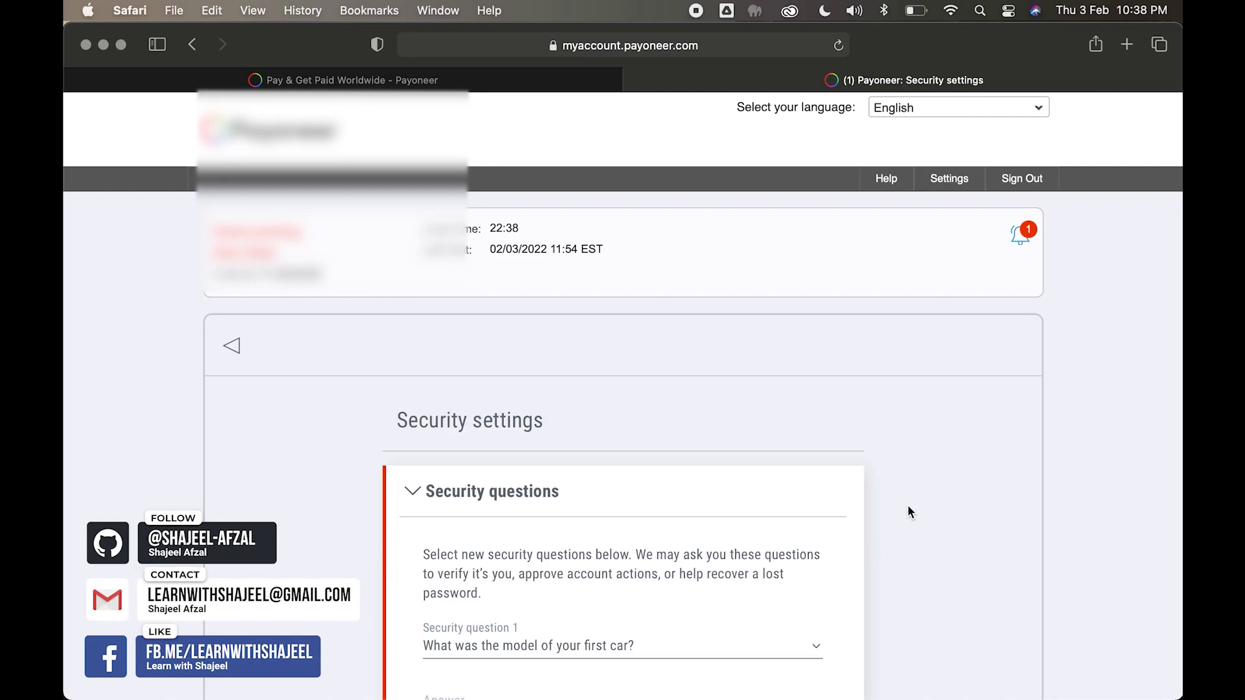
scroll(908, 512, "down", 4)
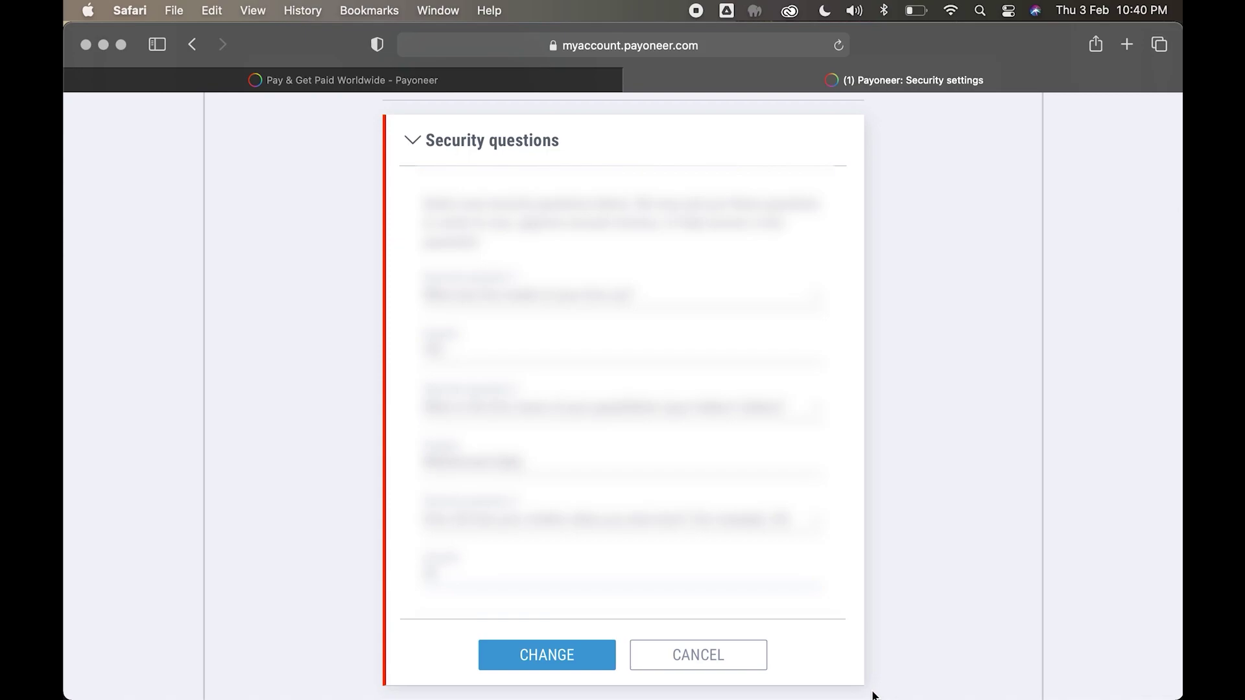
scroll(640, 556, "down", 2)
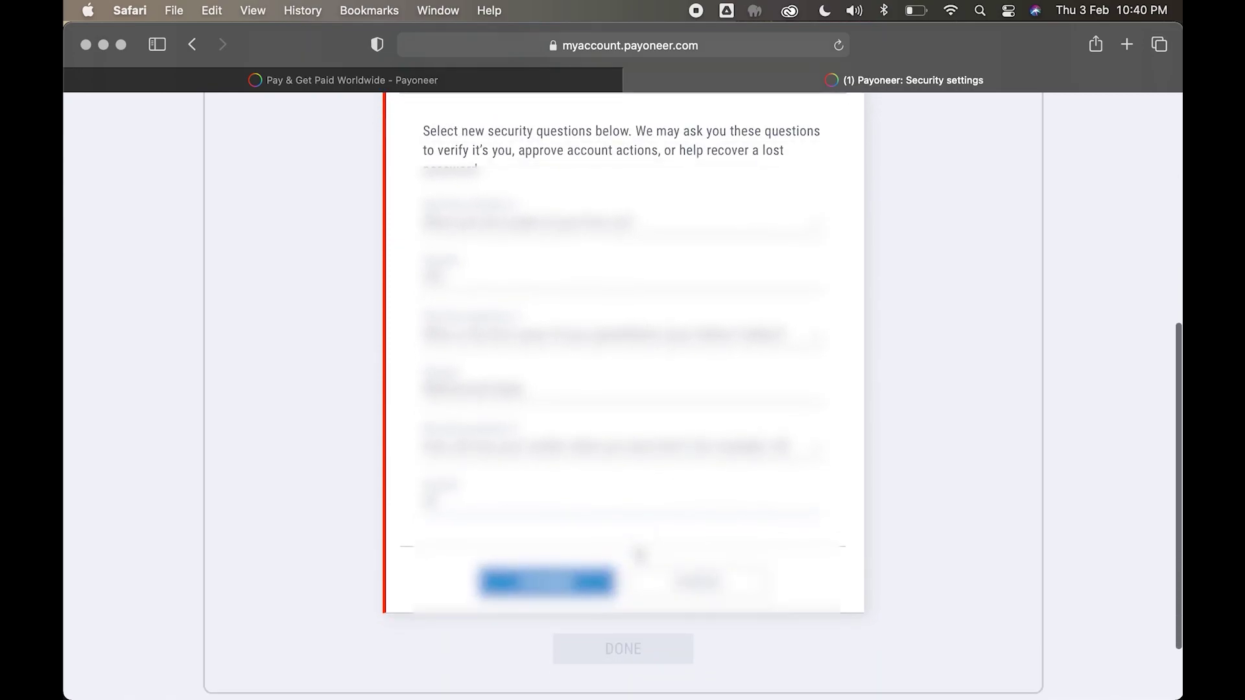
left_click(584, 583)
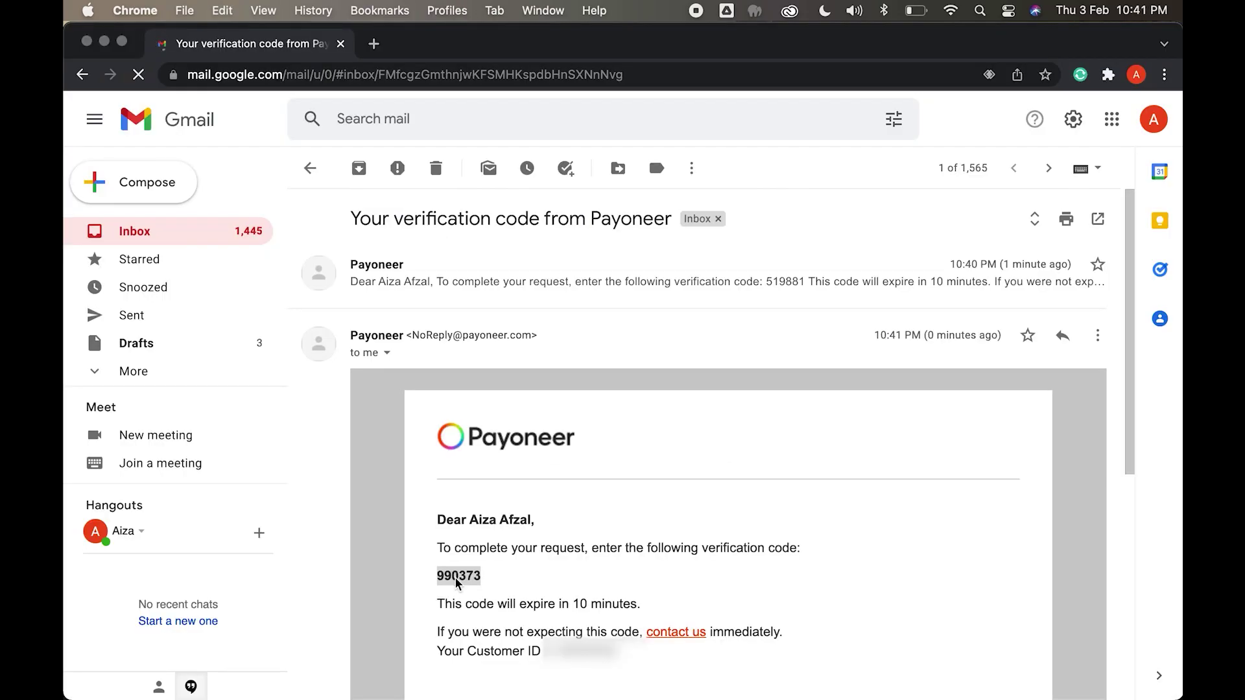
Paste the emailed code into the Code field, submit, click DONE, then LET'S GO!
key("super+Tab")
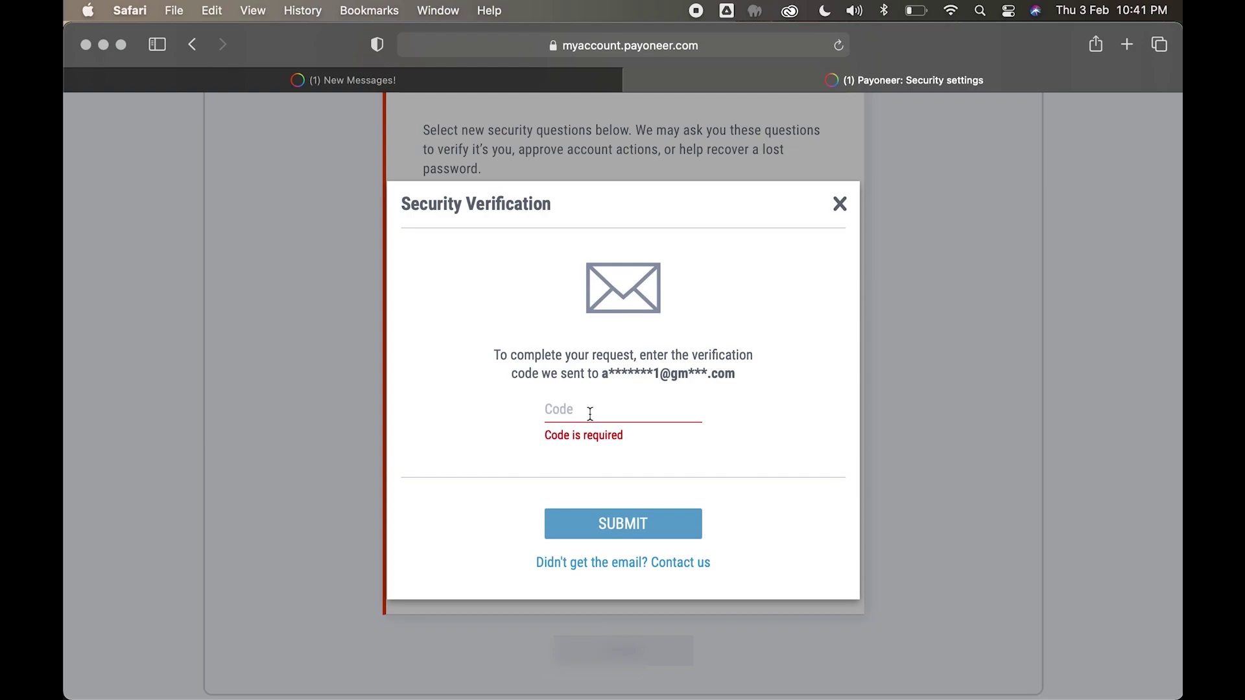
left_click(590, 413)
left_click(621, 519)
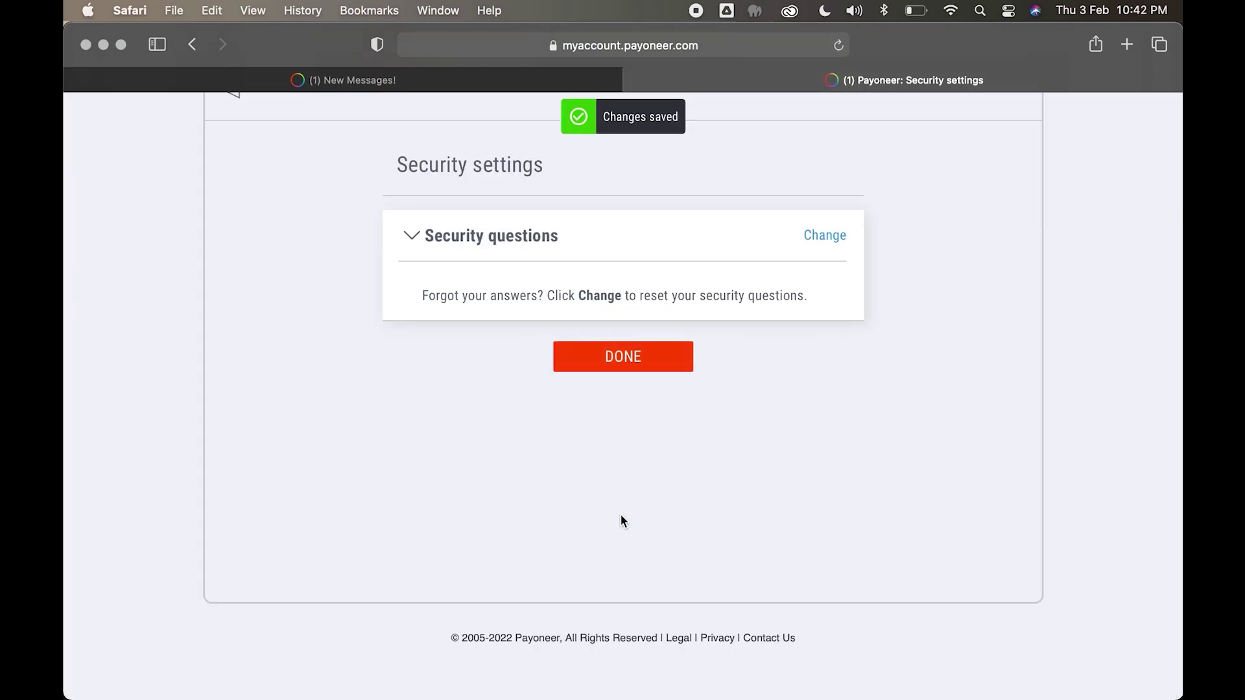
left_click(611, 361)
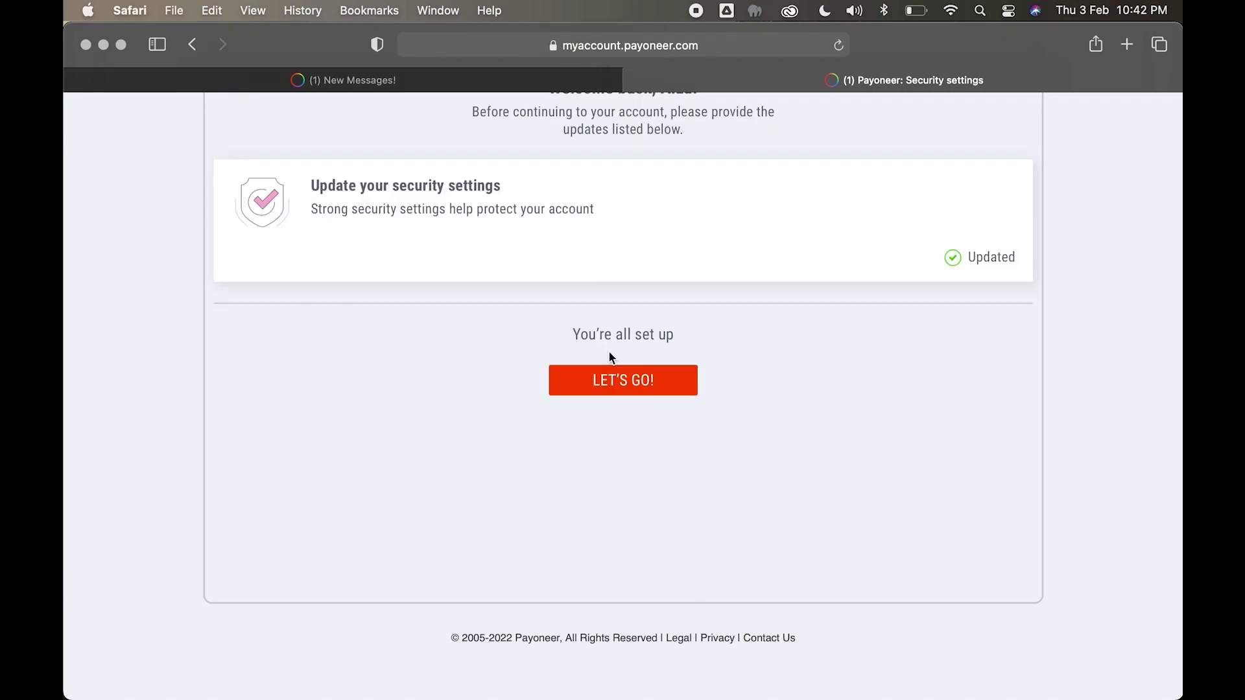
scroll(609, 355, "up", 2)
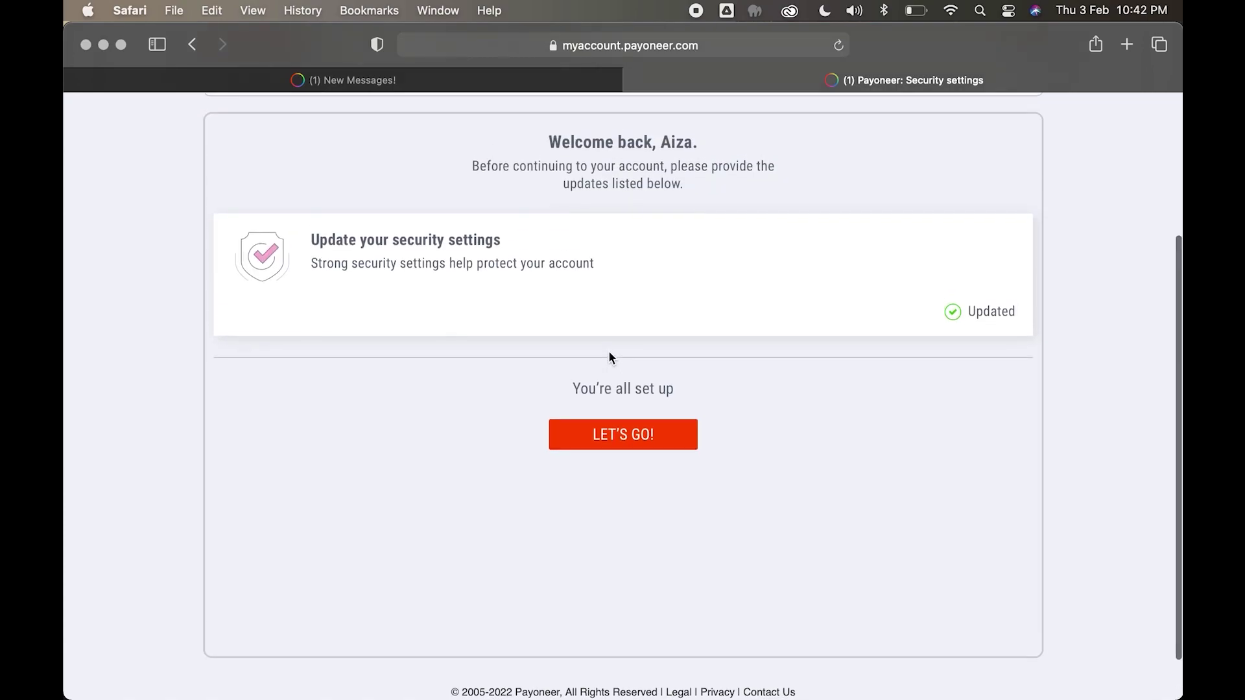
left_click(624, 440)
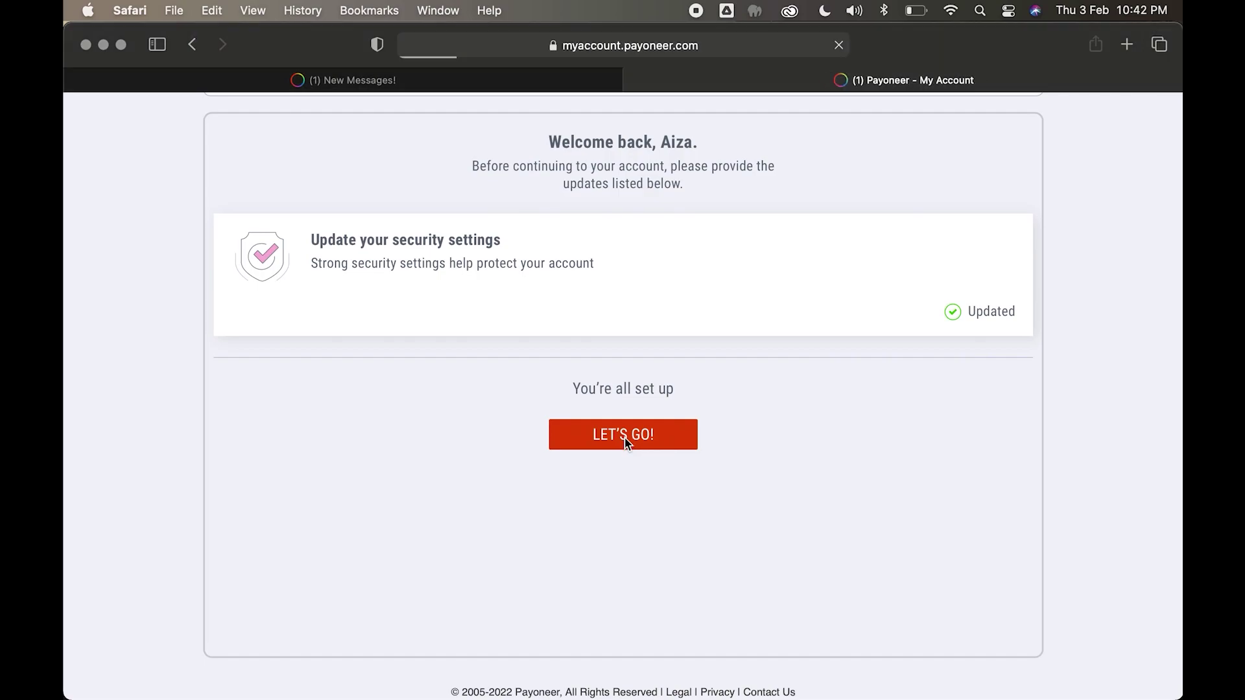